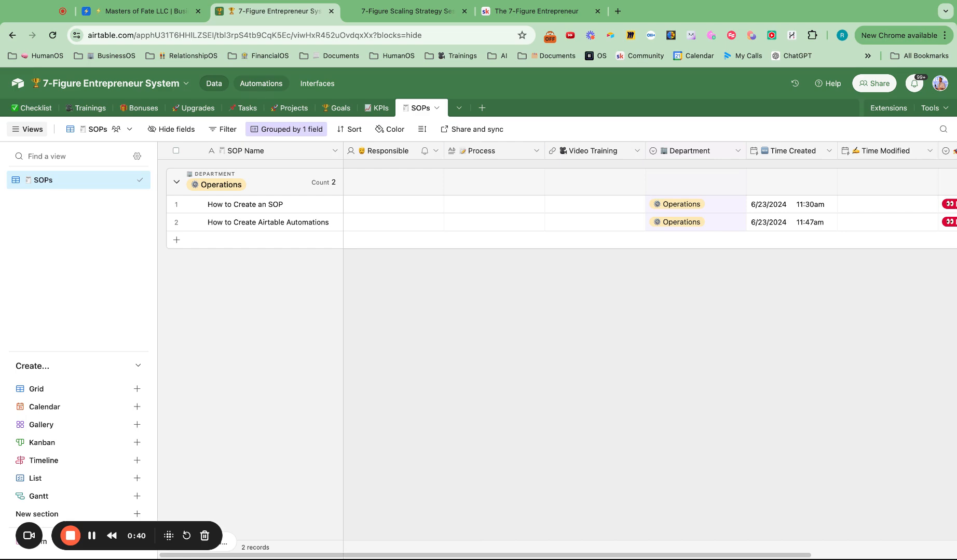
# Step: Open the Tasks table and view the Status options available for the "Add Your KPIs Today" task
pyautogui.click(245, 108)
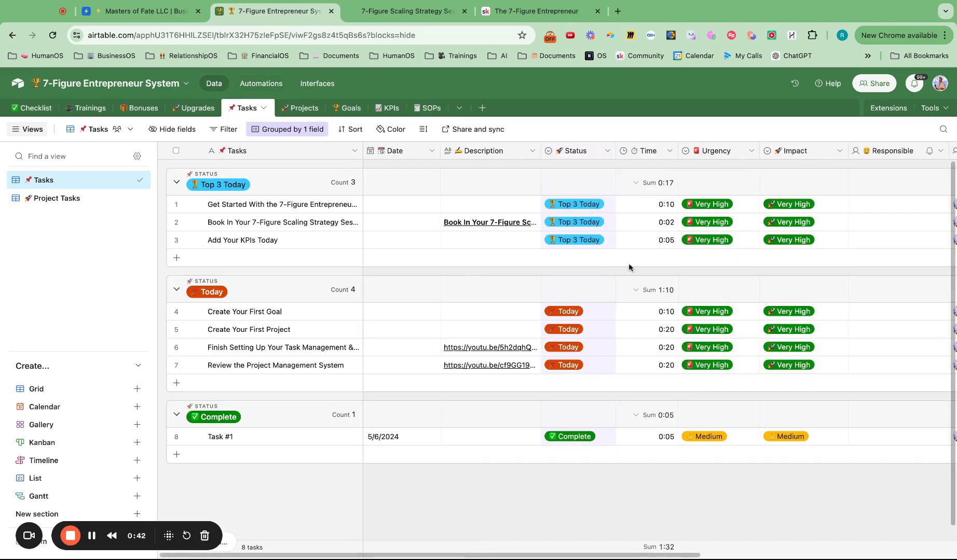
pyautogui.click(581, 240)
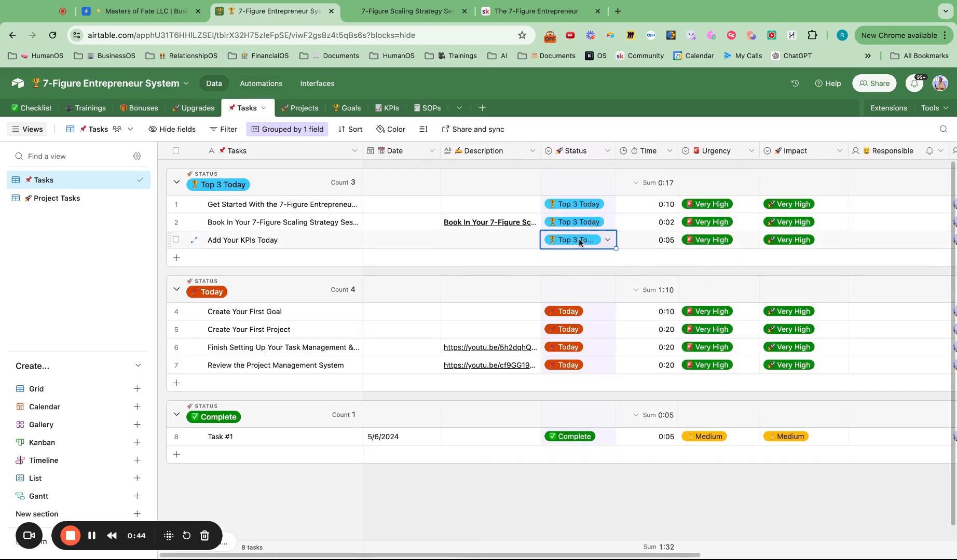
pyautogui.click(580, 242)
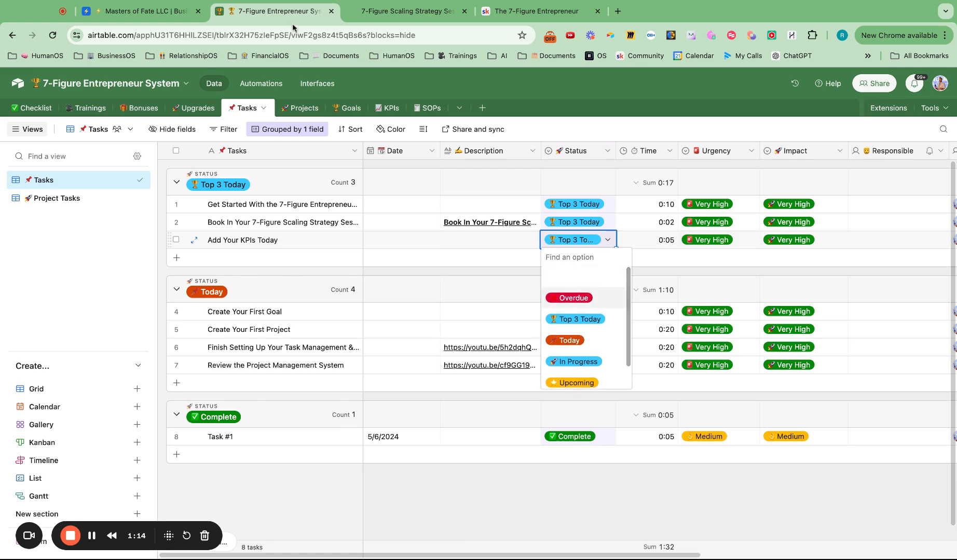
# Step: Turn on the Overdue Tasks automation and review its trigger conditions and Update record action
pyautogui.click(263, 84)
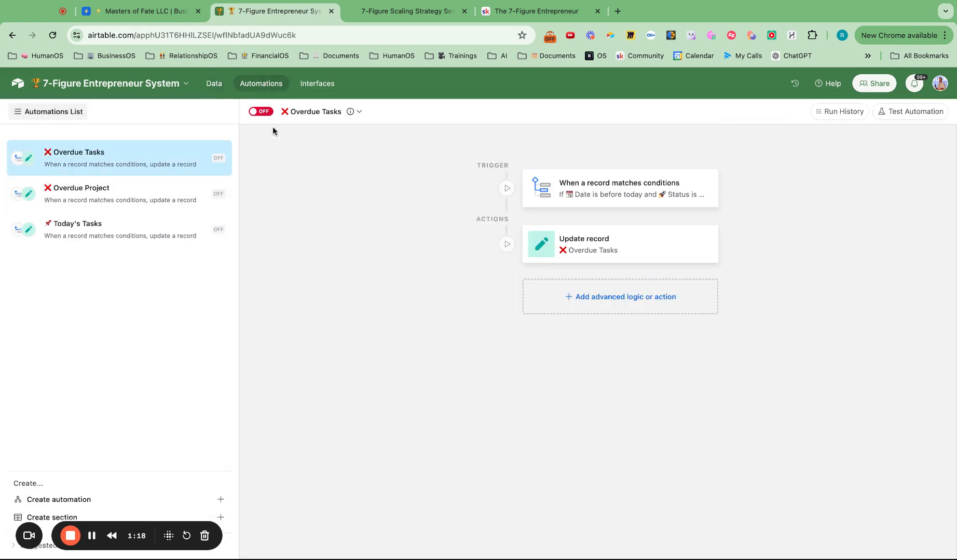
pyautogui.click(258, 112)
pyautogui.click(637, 194)
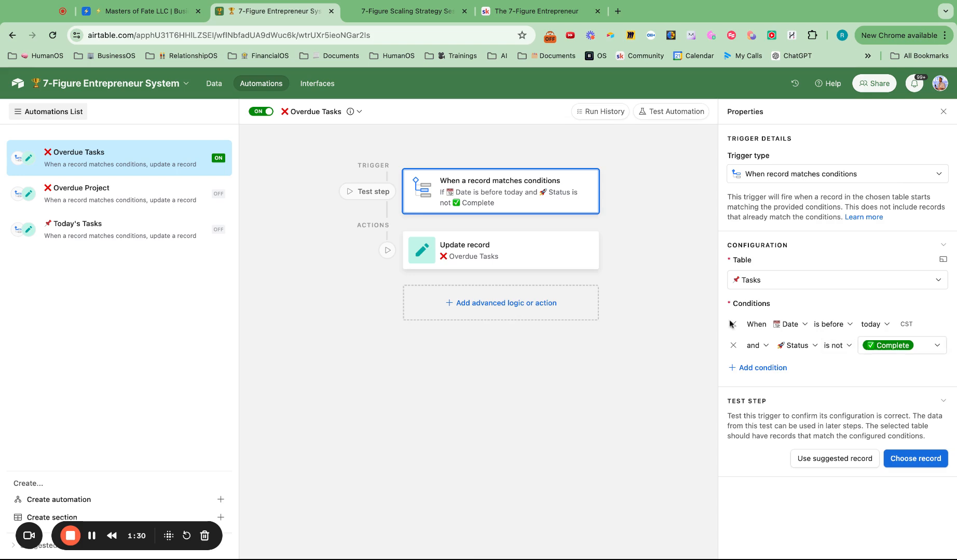
pyautogui.click(498, 250)
pyautogui.scroll(-1, 824, 390)
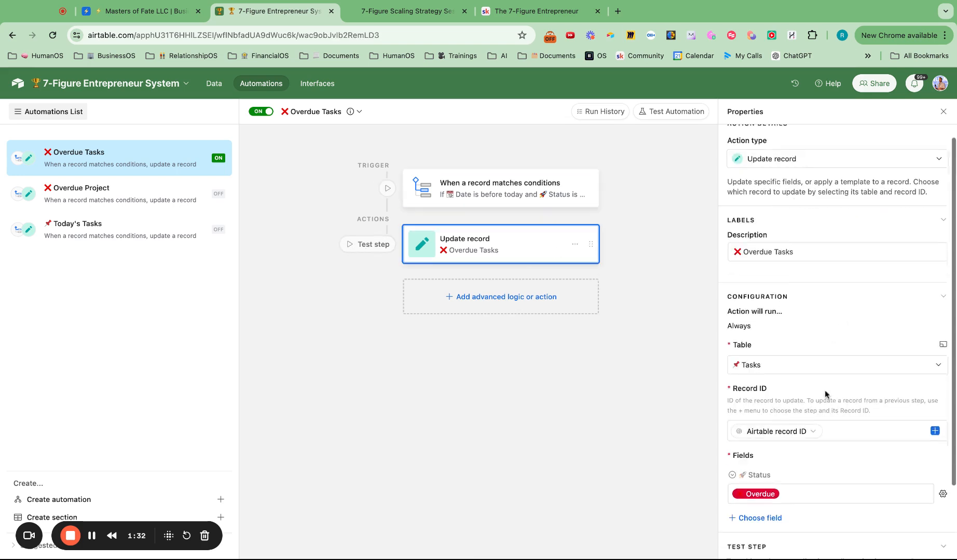
pyautogui.scroll(-2, 825, 390)
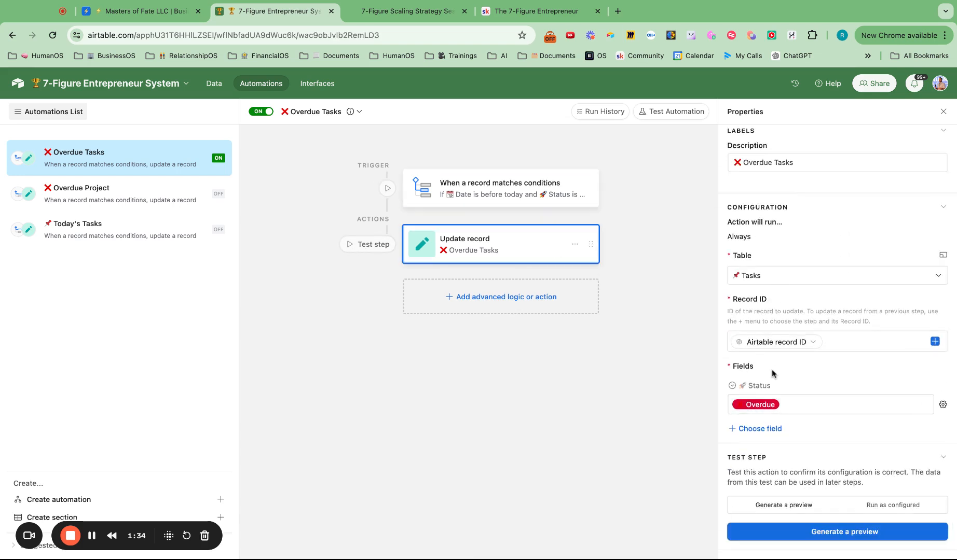
# Step: Browse the advanced logic, actions and integrations that can be added to the Overdue Tasks automation
pyautogui.click(500, 297)
pyautogui.scroll(-5, 479, 465)
pyautogui.moveTo(470, 422)
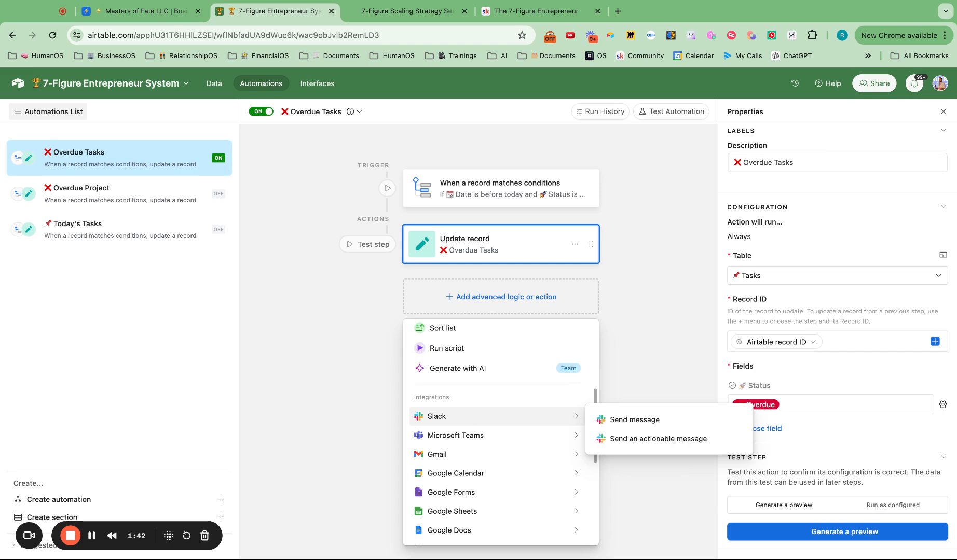
pyautogui.scroll(-5, 475, 503)
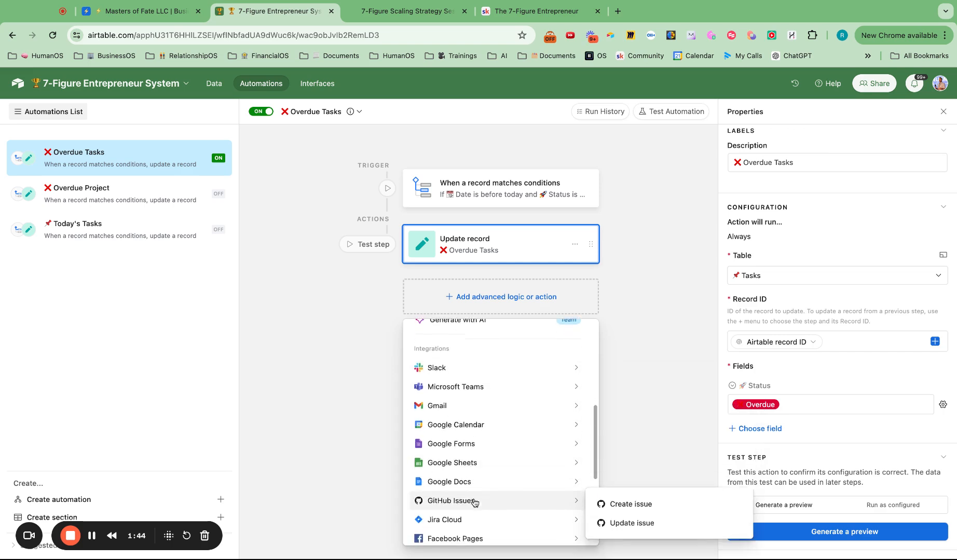
pyautogui.scroll(5, 475, 502)
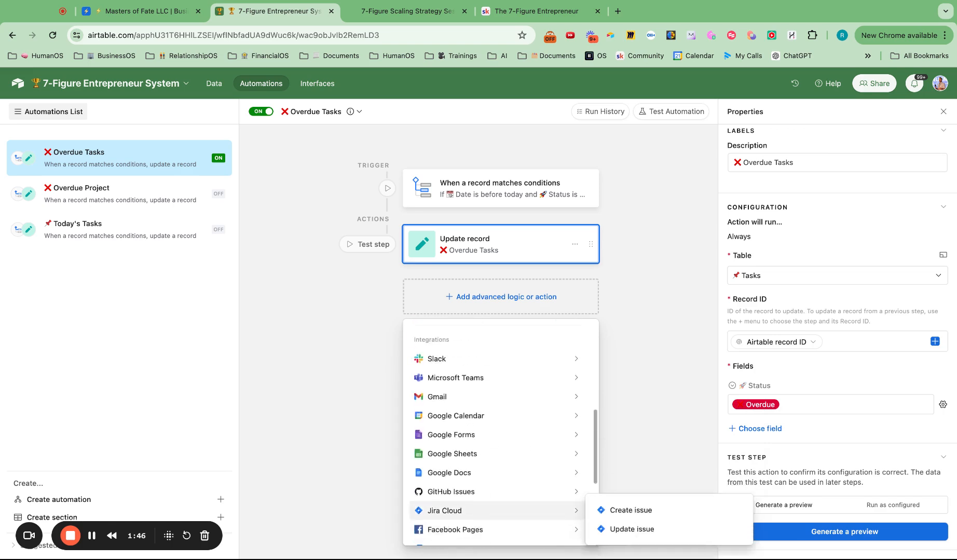
pyautogui.scroll(4, 498, 498)
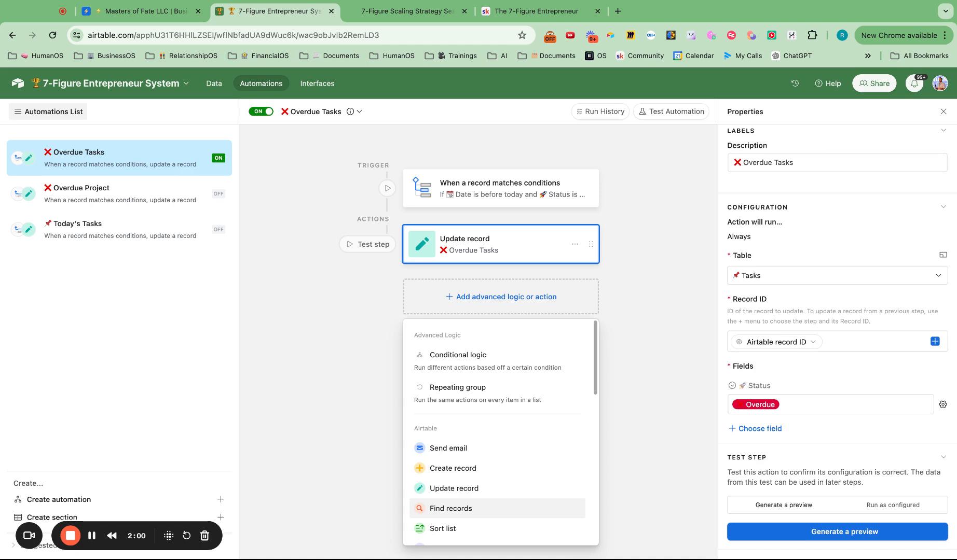
pyautogui.click(616, 274)
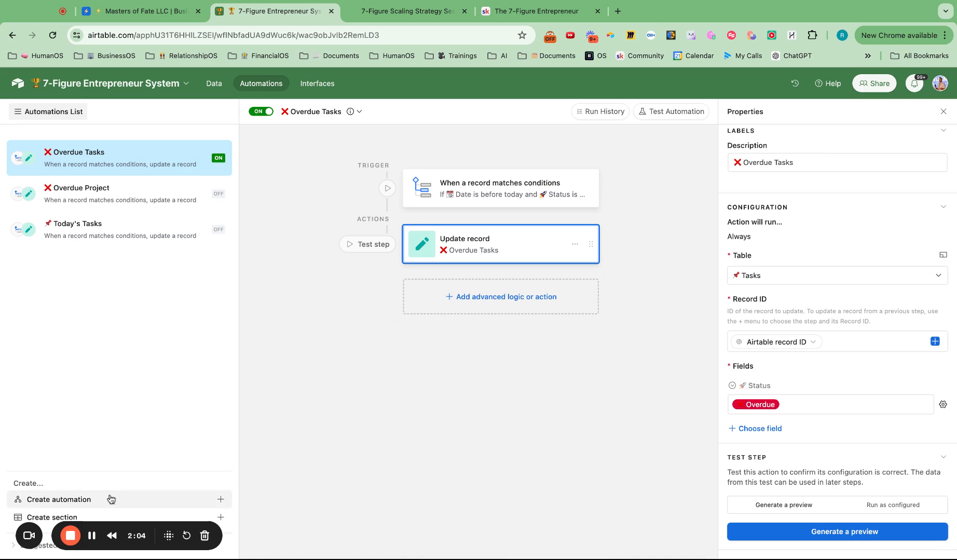
# Step: Turn off the Overdue Tasks automation and create a new automation triggered when a record matches conditions
pyautogui.click(267, 111)
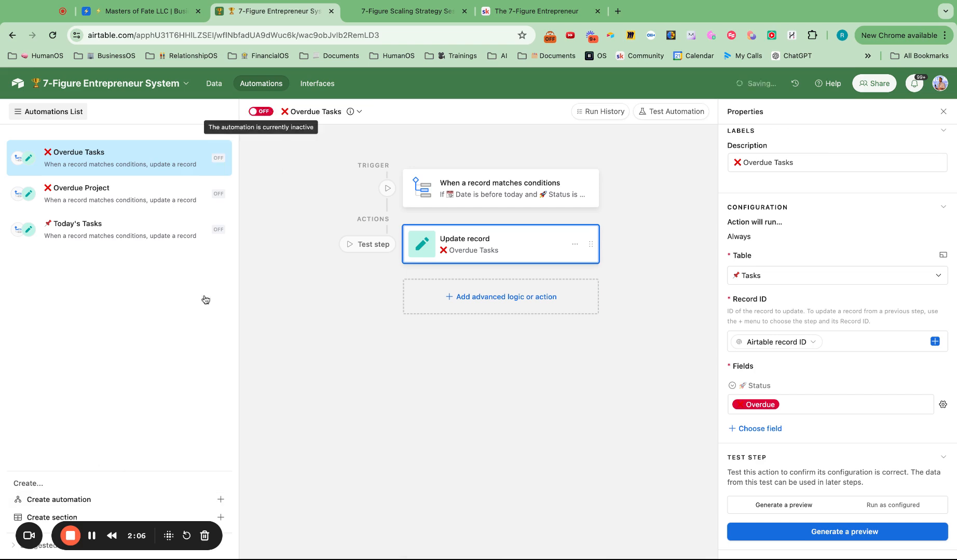
pyautogui.click(106, 503)
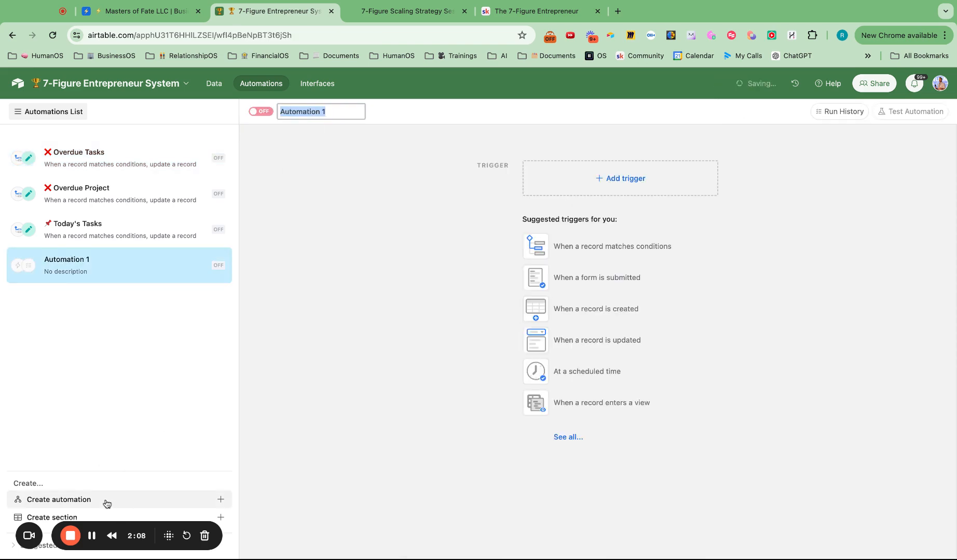
pyautogui.click(614, 182)
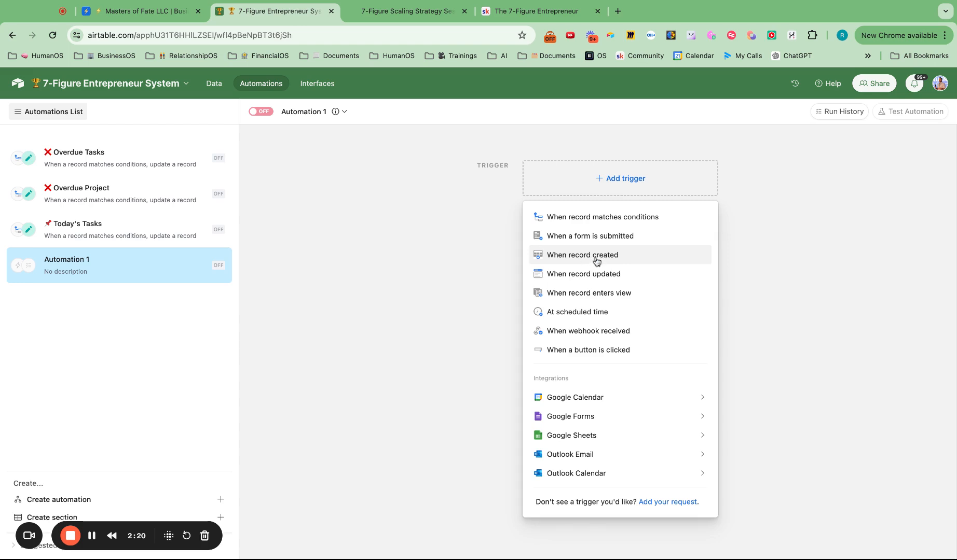
pyautogui.click(611, 184)
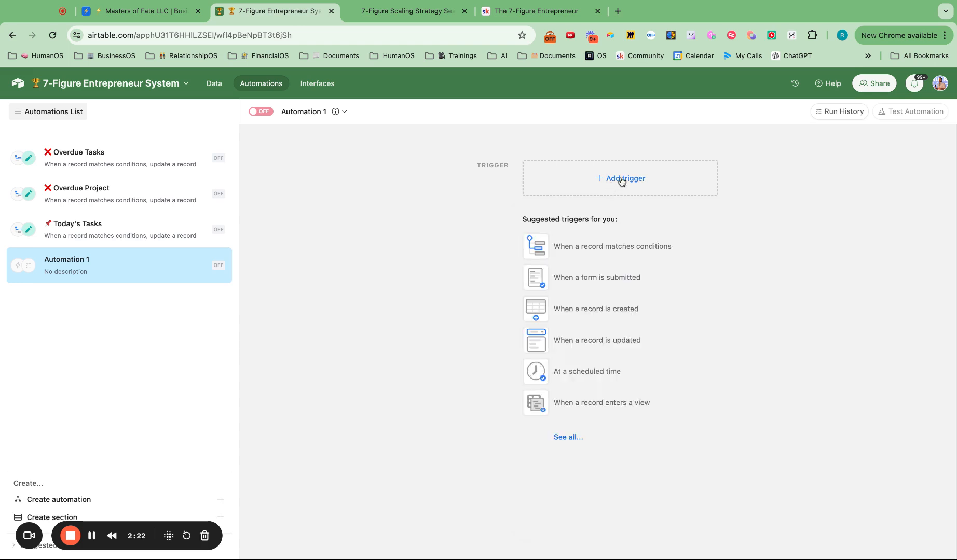
pyautogui.click(620, 180)
pyautogui.click(617, 220)
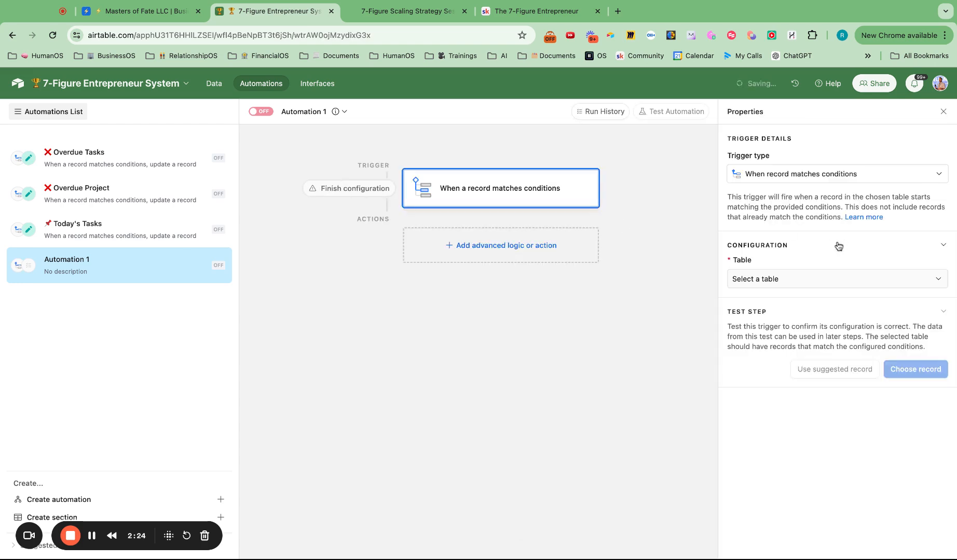
# Step: Set the new trigger's table to Tasks and add a condition on the Date field
pyautogui.click(798, 278)
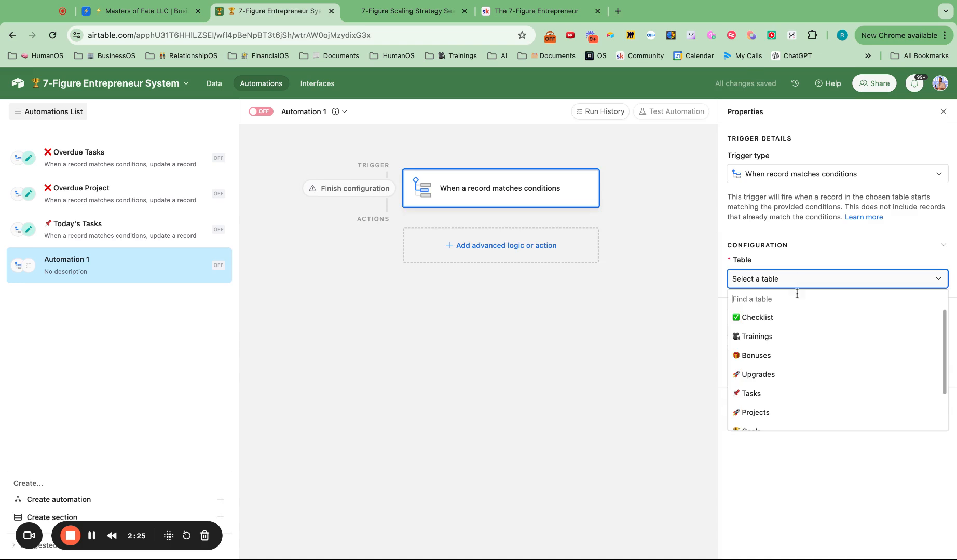
pyautogui.click(763, 395)
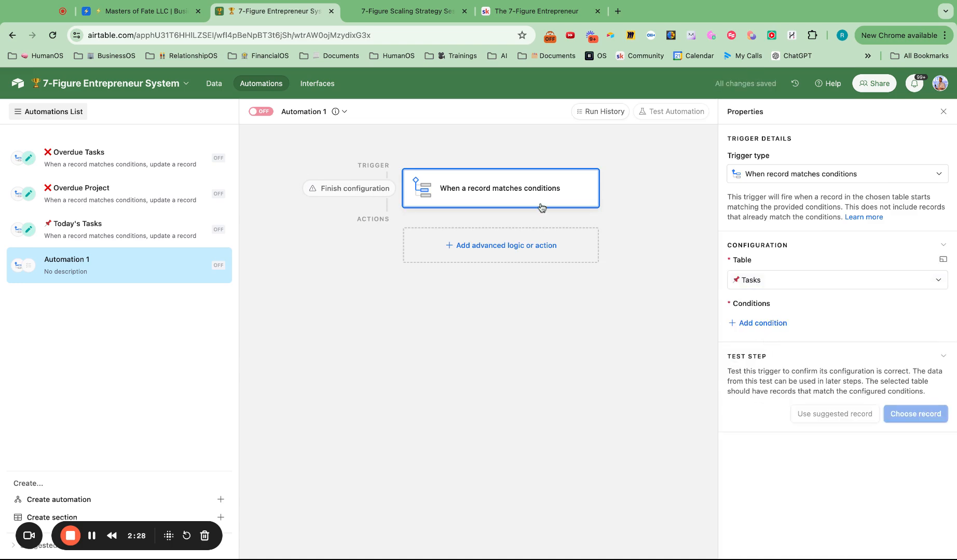
pyautogui.click(772, 324)
pyautogui.click(802, 326)
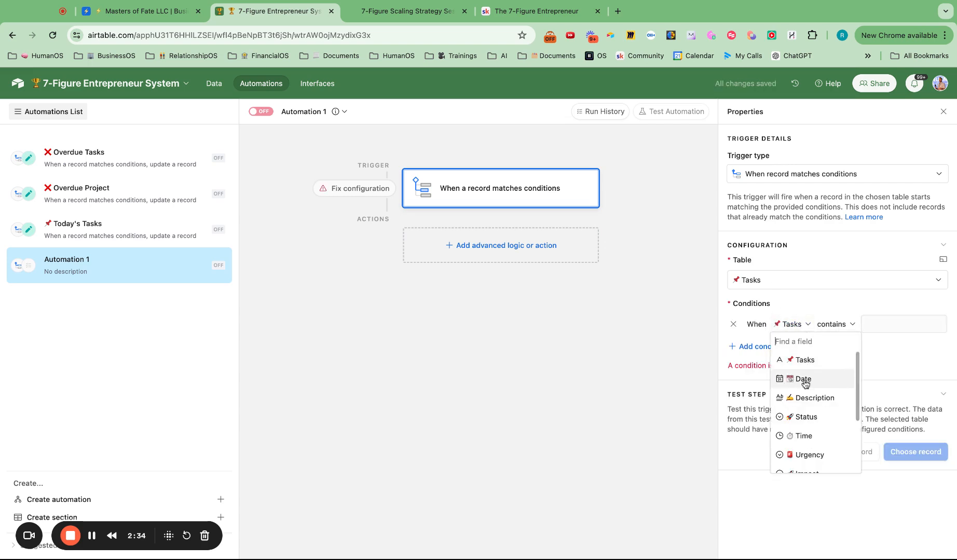
pyautogui.click(803, 380)
# Step: Check the trigger conditions of the Overdue Tasks automation, and return to Automation 1
pyautogui.click(93, 167)
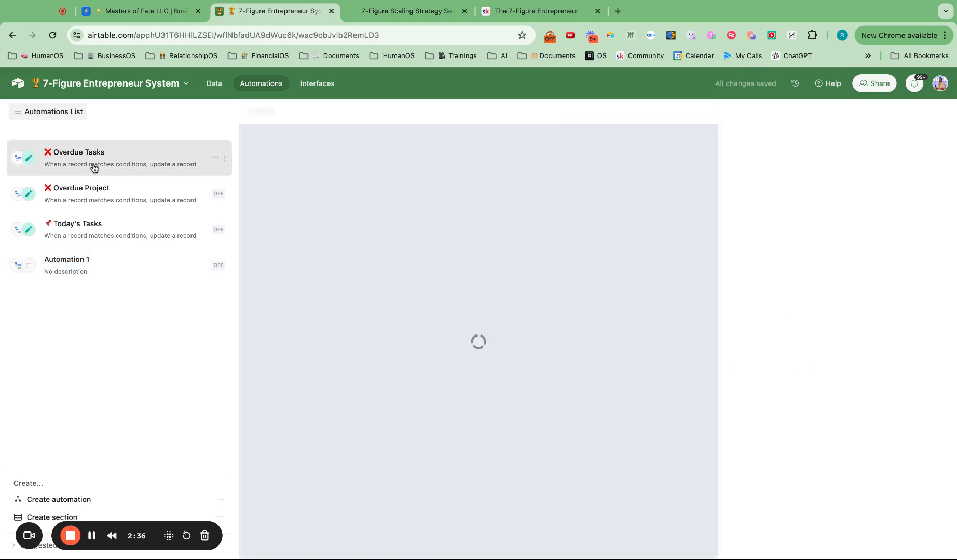
pyautogui.click(497, 195)
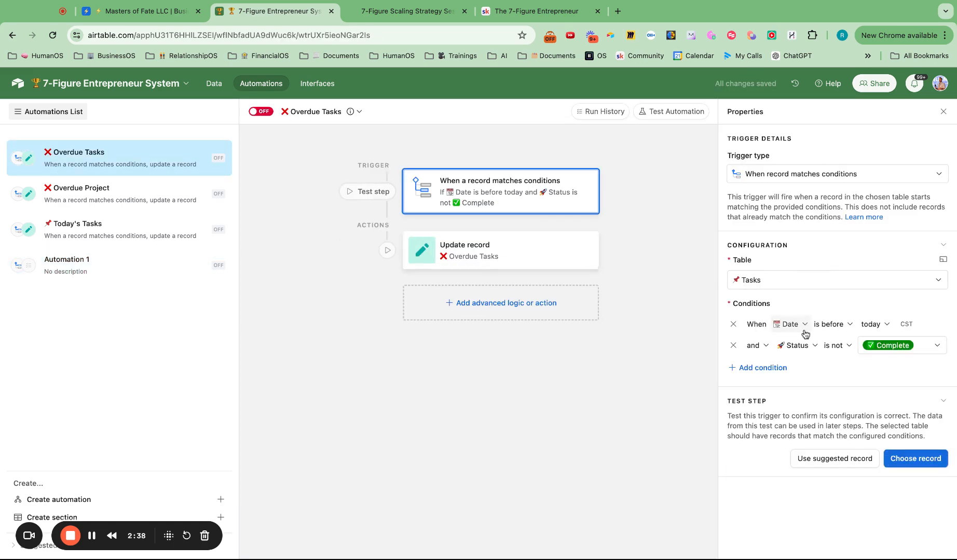
pyautogui.click(106, 273)
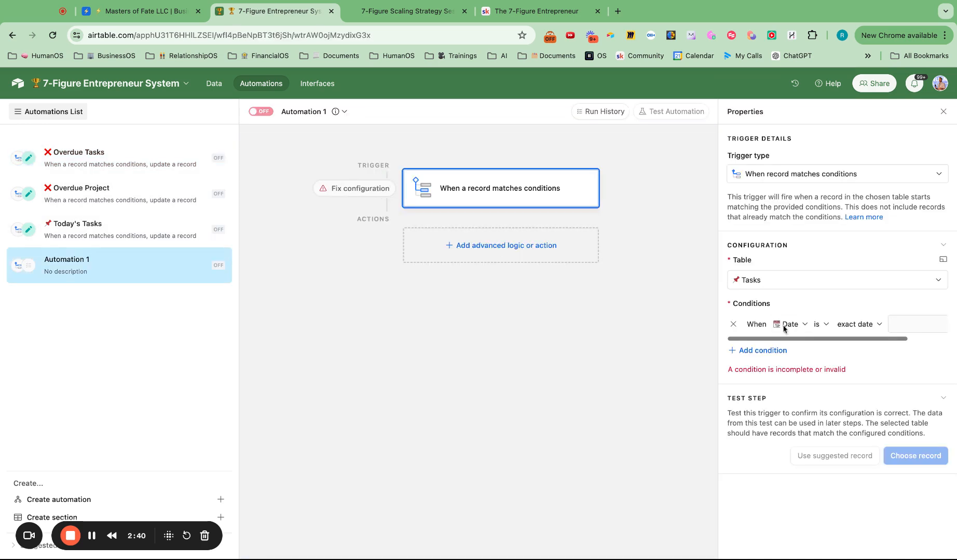
# Step: Set the Date condition of Automation 1's trigger to "is before" today
pyautogui.click(862, 324)
pyautogui.scroll(3, 874, 367)
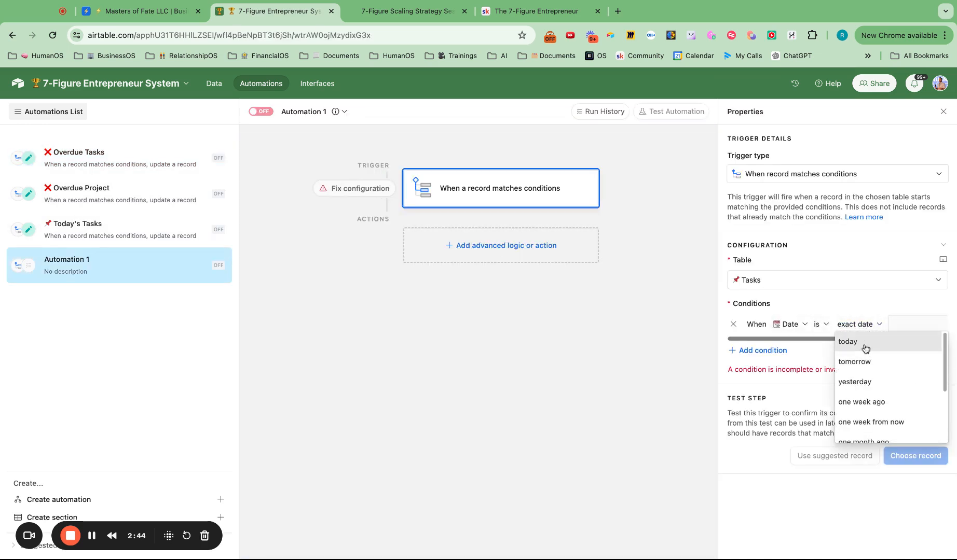
pyautogui.click(817, 326)
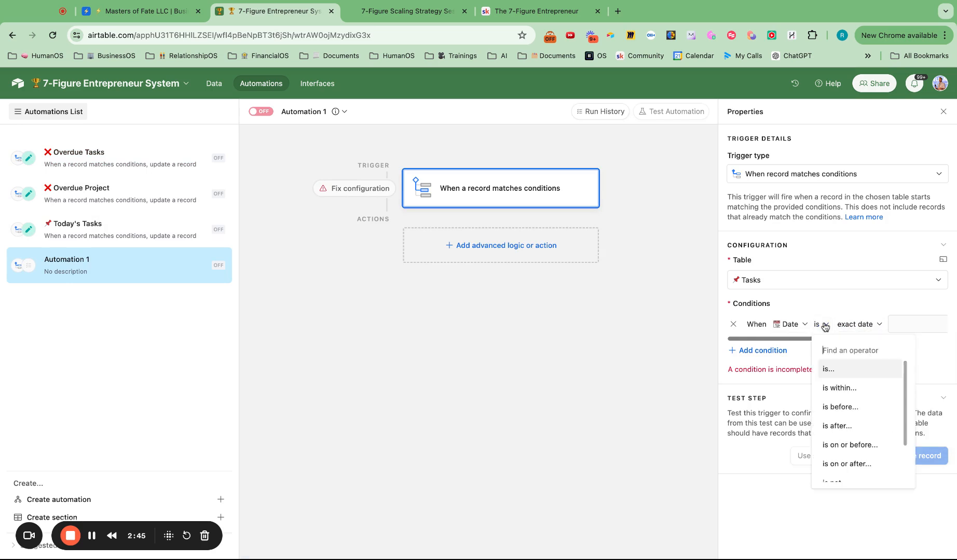
pyautogui.click(845, 408)
pyautogui.click(879, 325)
pyautogui.scroll(3, 881, 373)
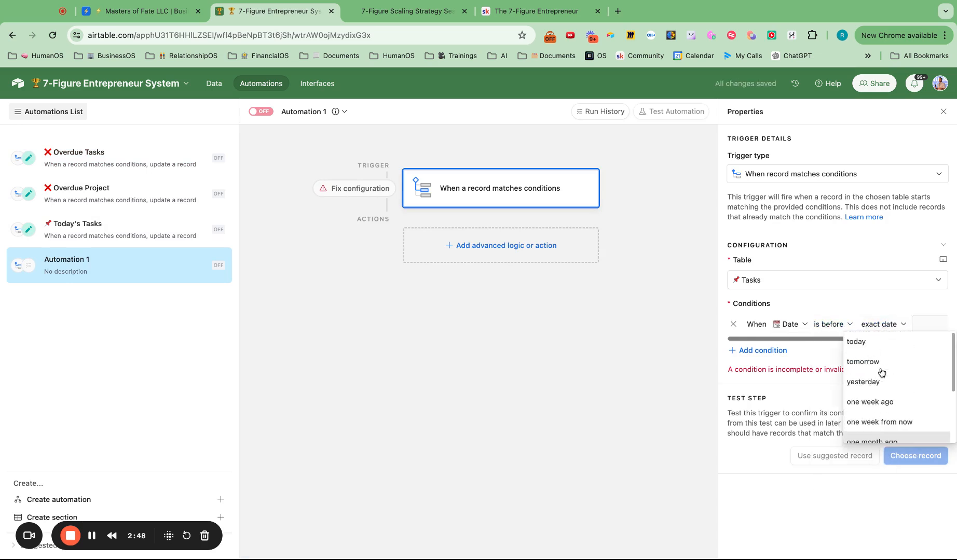
pyautogui.click(864, 344)
# Step: Add a second trigger condition to Automation 1 requiring that Status is not Complete
pyautogui.click(765, 347)
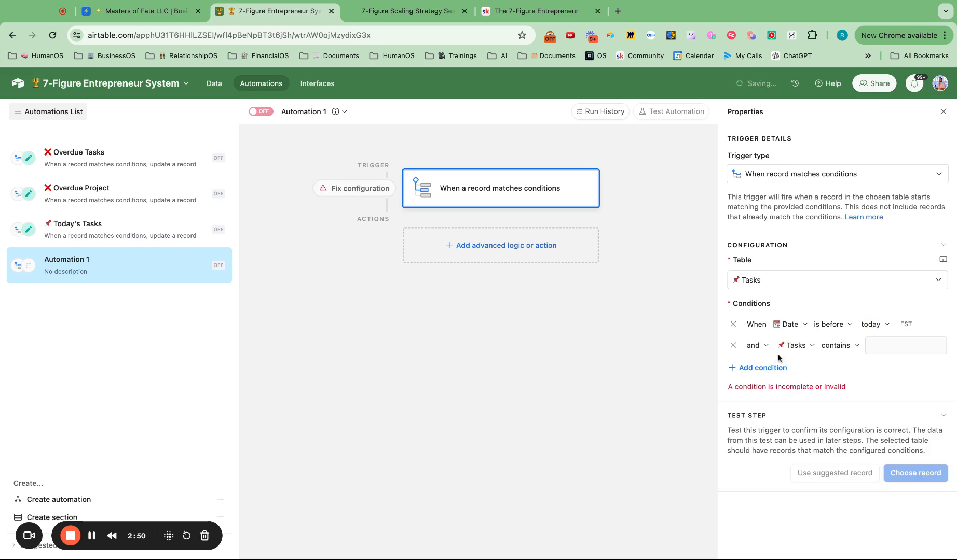
pyautogui.click(798, 346)
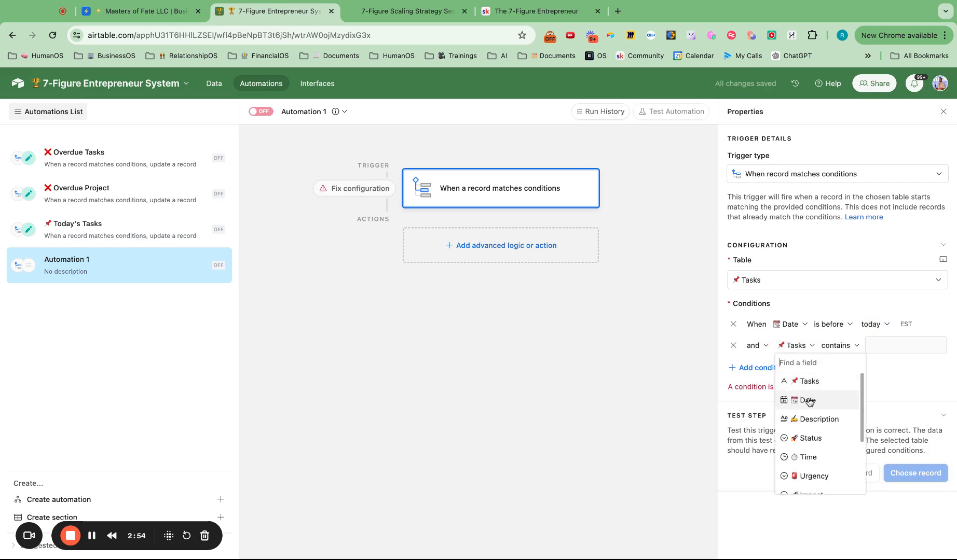
pyautogui.scroll(-3, 810, 433)
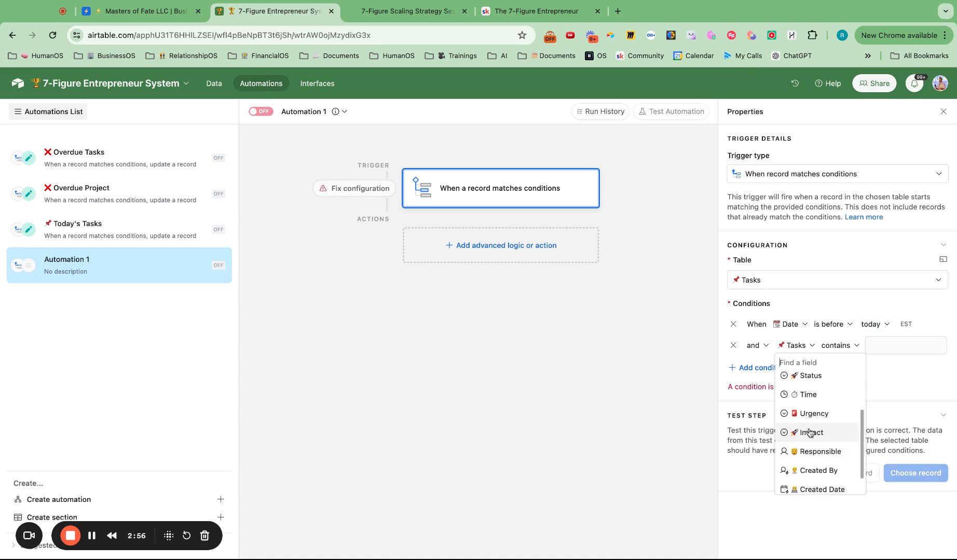
pyautogui.write('stat')
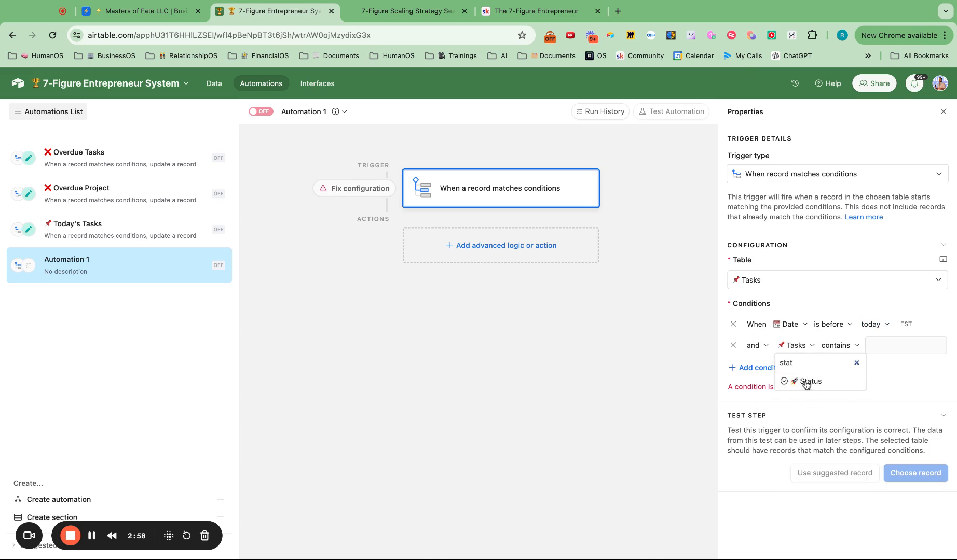
pyautogui.click(805, 382)
pyautogui.click(830, 346)
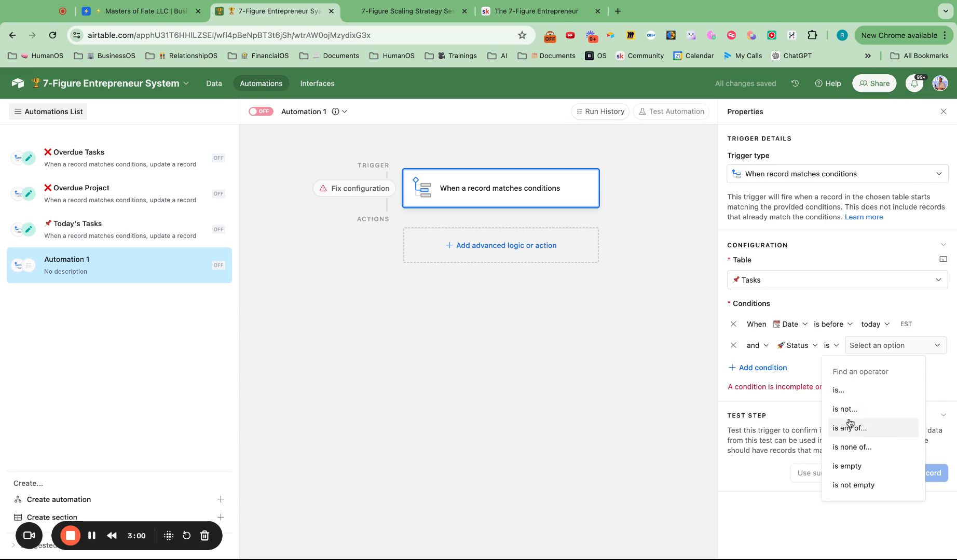
pyautogui.click(851, 415)
pyautogui.click(874, 349)
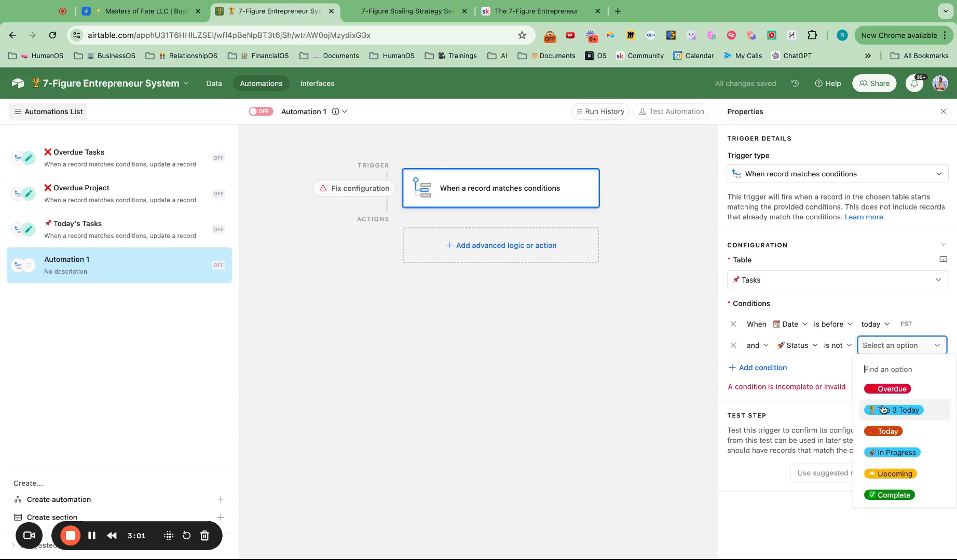
pyautogui.click(884, 497)
# Step: Open the Update record action of the Overdue Tasks automation to examine its configuration
pyautogui.click(115, 160)
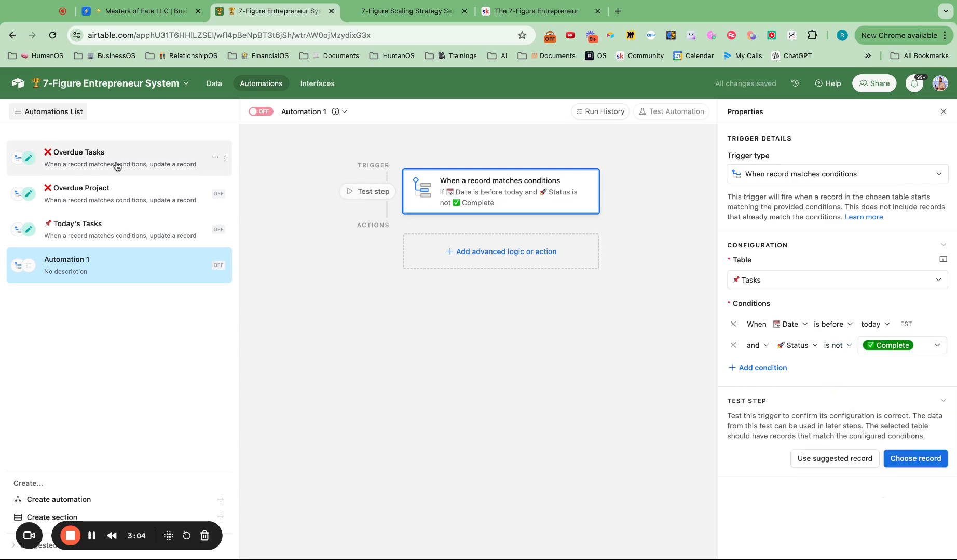
pyautogui.click(510, 260)
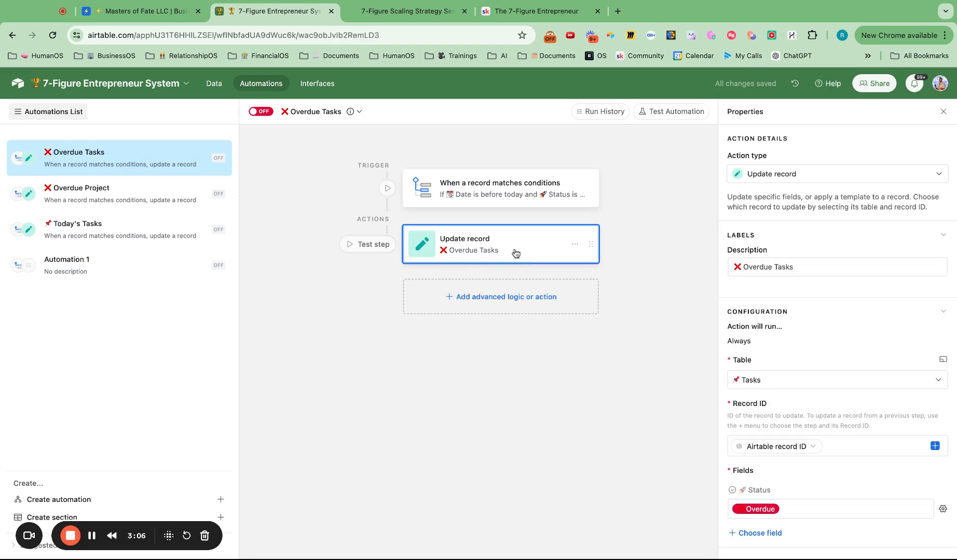
# Step: Add an Update record action to Automation 1 and set its table to Tasks
pyautogui.scroll(-3, 794, 481)
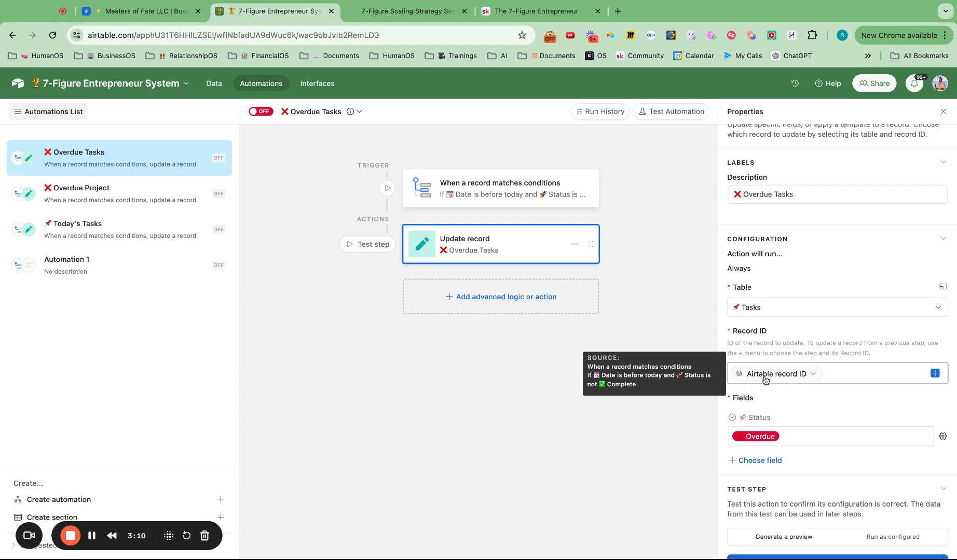
pyautogui.click(101, 270)
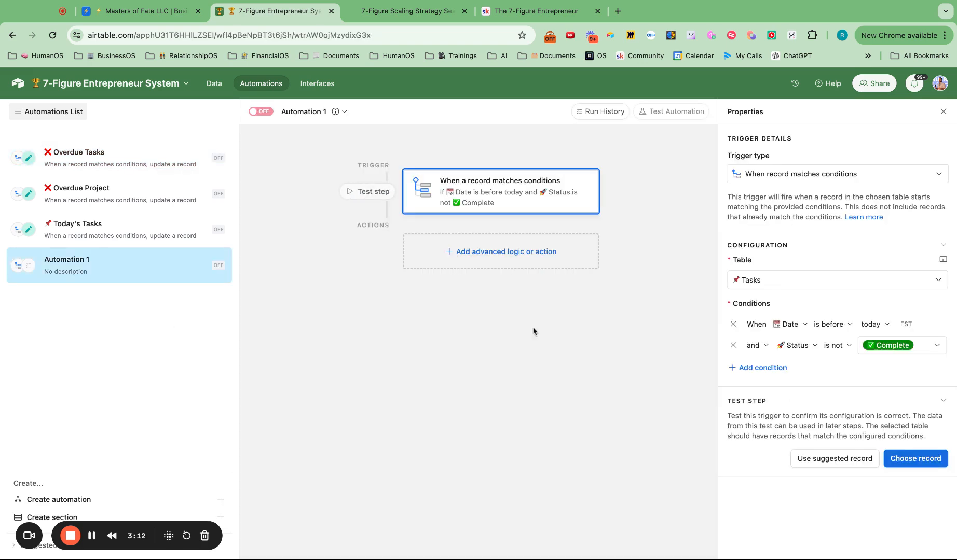
pyautogui.click(499, 251)
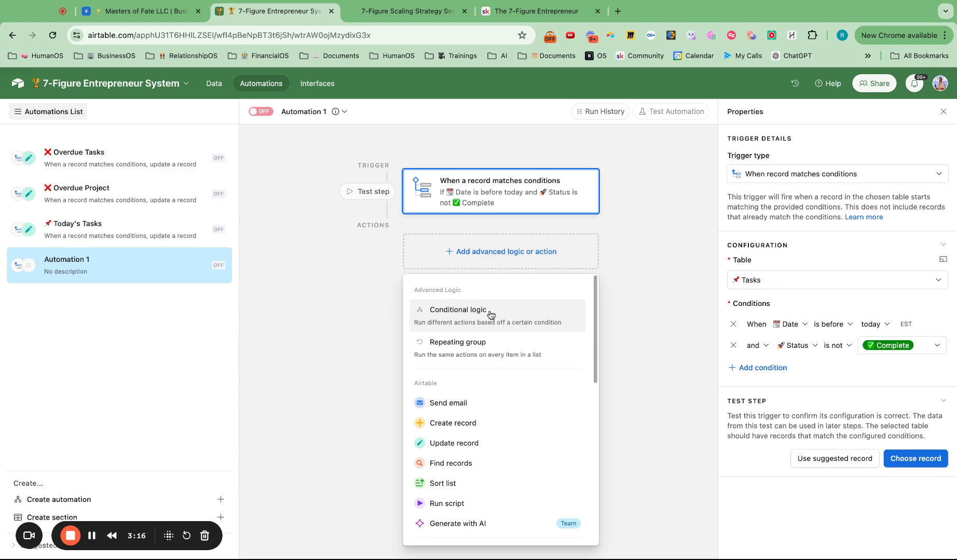
pyautogui.click(473, 443)
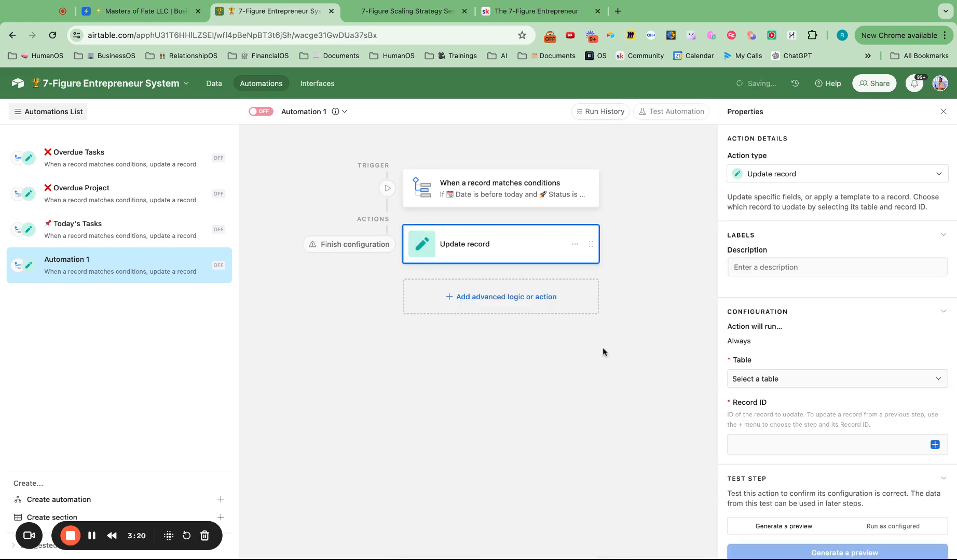
pyautogui.click(771, 380)
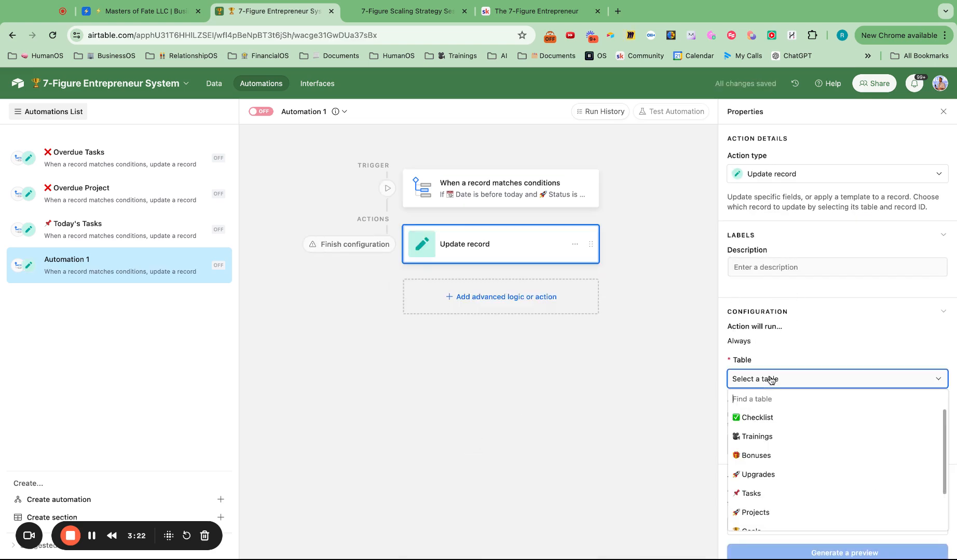
pyautogui.scroll(-2, 764, 439)
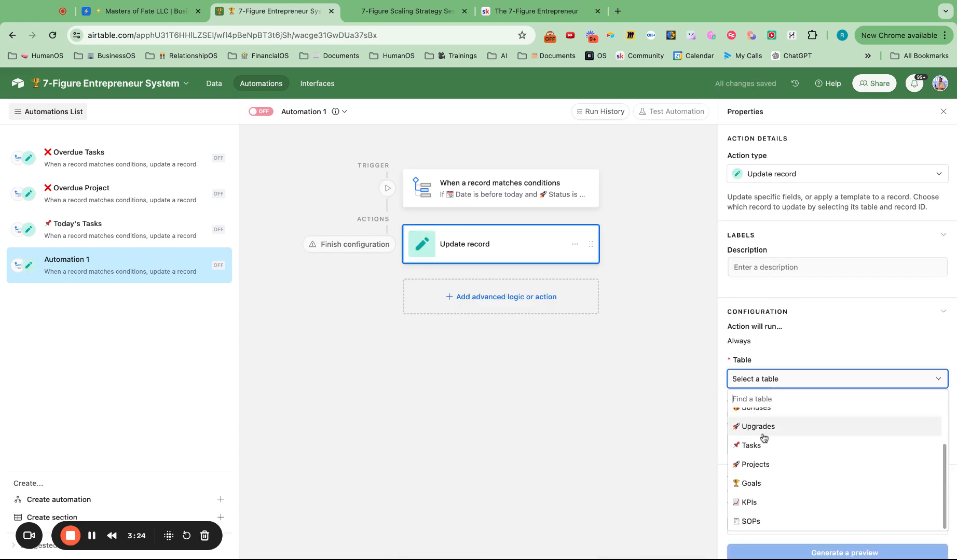
pyautogui.click(761, 446)
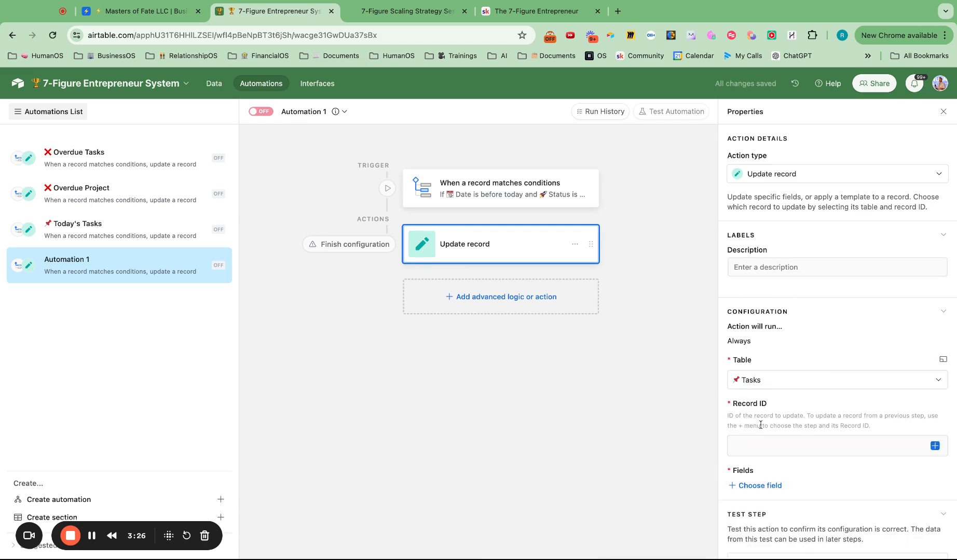
# Step: Use the trigger's Airtable record ID as the action's Record ID and make it update the Status field to Overdue
pyautogui.click(934, 446)
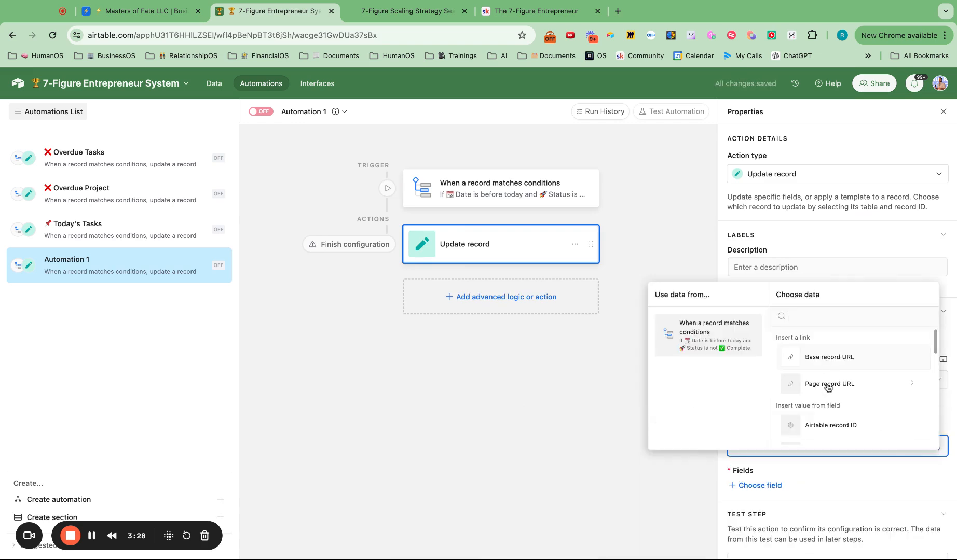
pyautogui.scroll(-2, 828, 388)
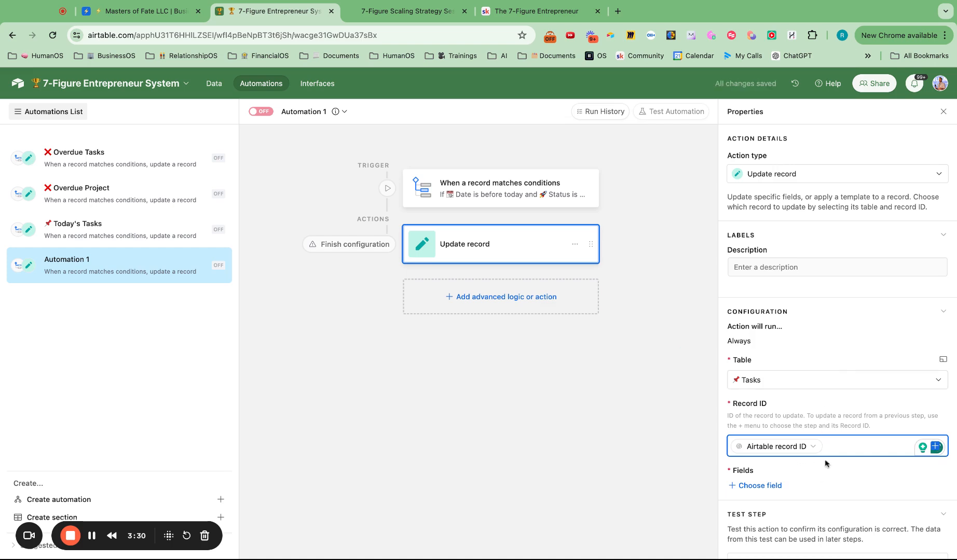
pyautogui.click(766, 487)
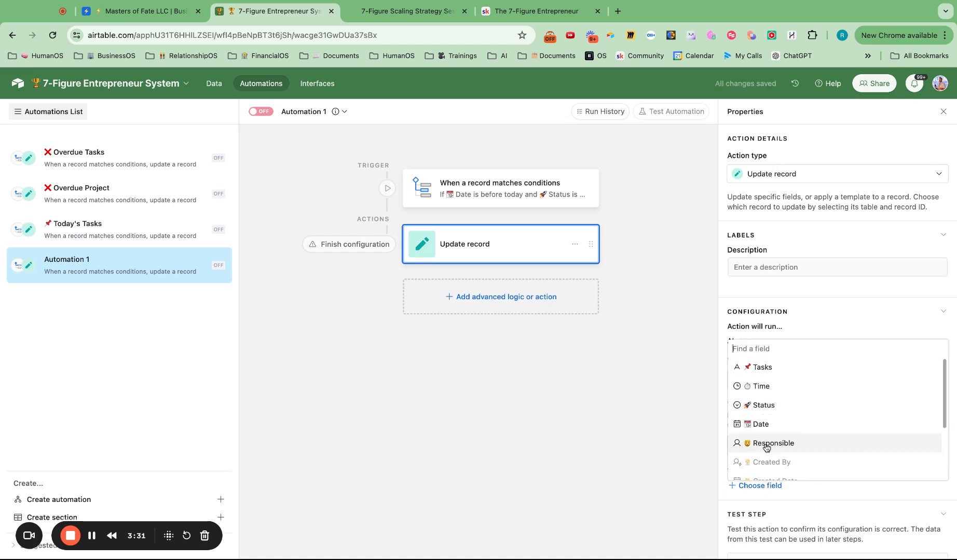
pyautogui.click(769, 410)
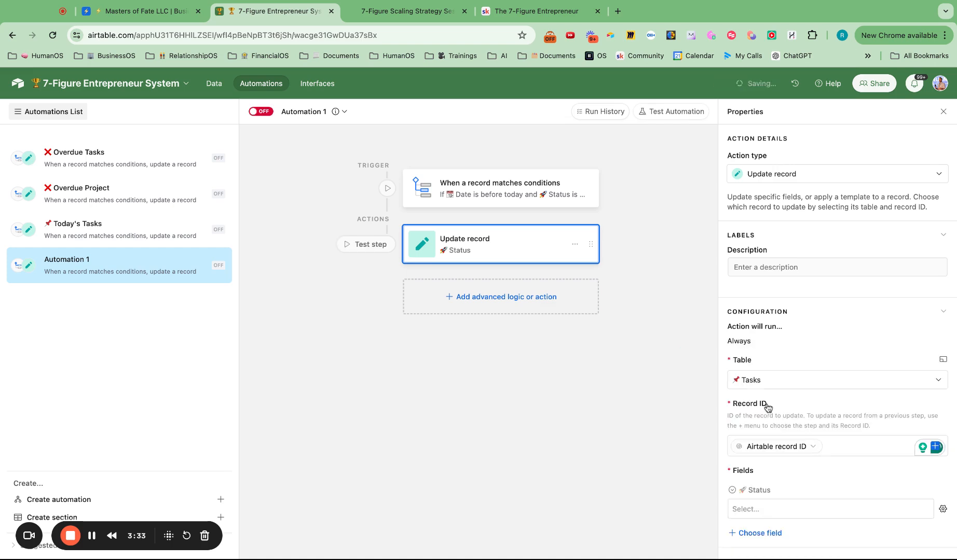
pyautogui.click(785, 505)
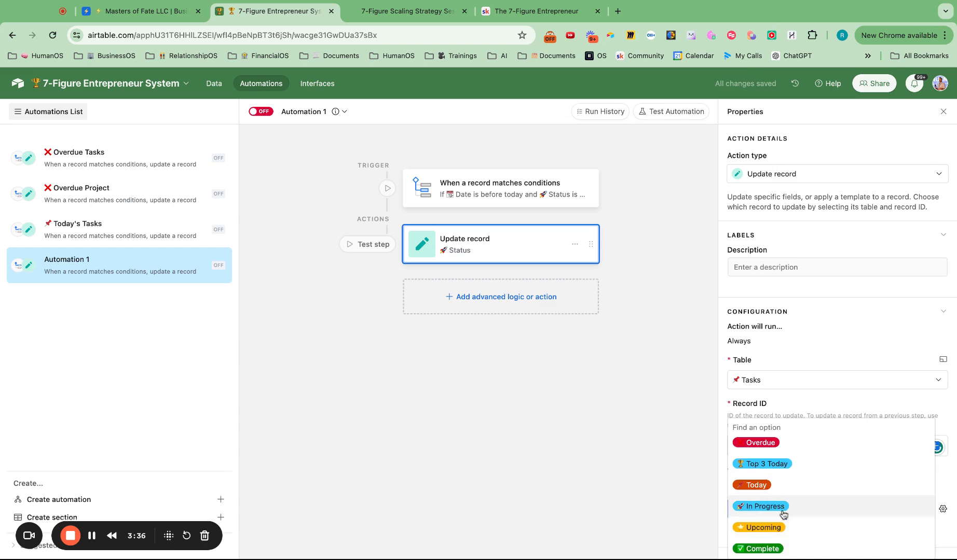
pyautogui.click(772, 450)
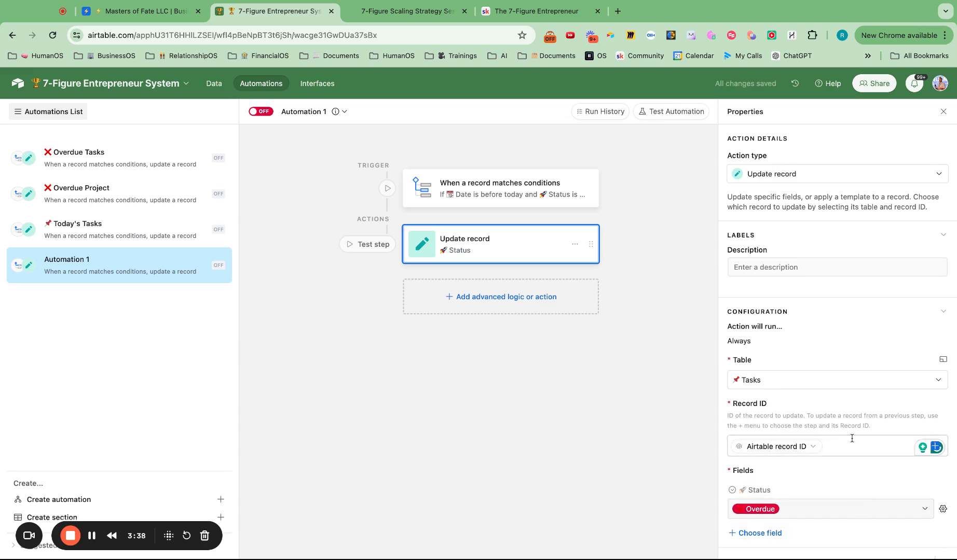
pyautogui.click(344, 111)
pyautogui.click(344, 147)
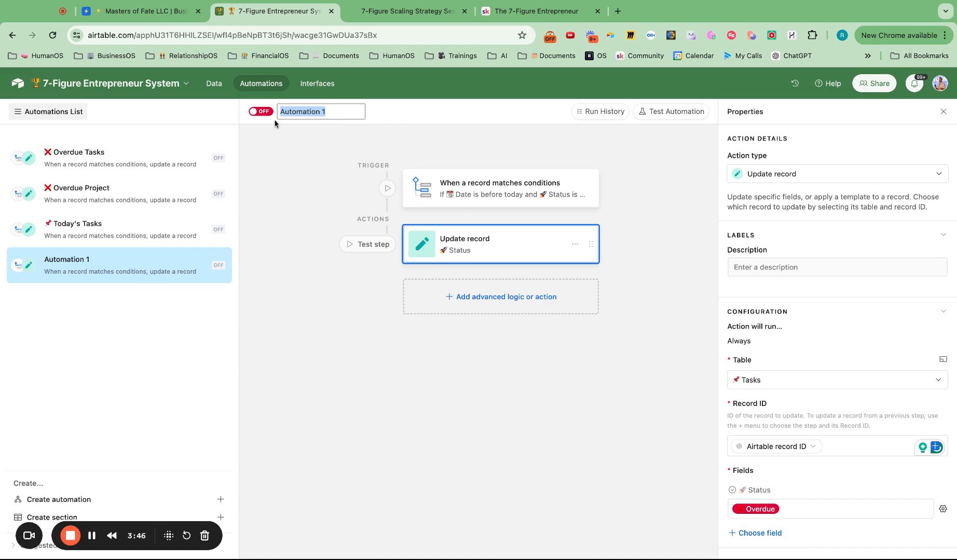
pyautogui.write('❌')
pyautogui.write('Overdue Tasks')
# Step: Turn on Automation 1 and delete the original Overdue Tasks automation
pyautogui.click(261, 111)
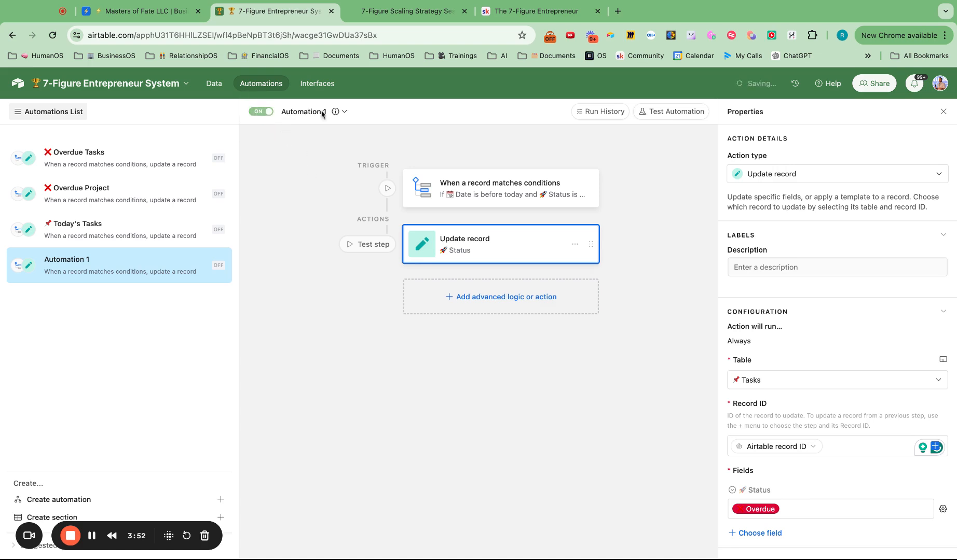
pyautogui.click(344, 111)
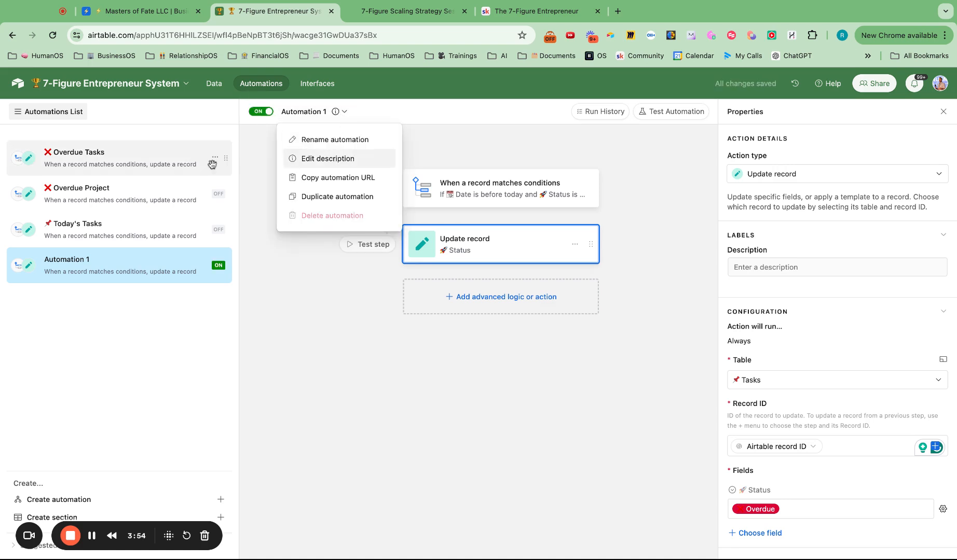
pyautogui.click(215, 158)
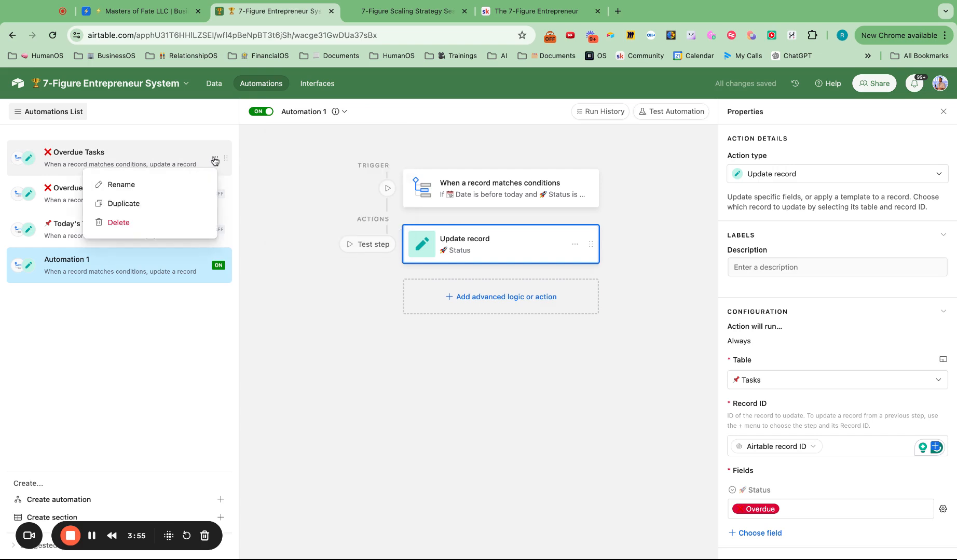
pyautogui.click(152, 229)
pyautogui.click(339, 212)
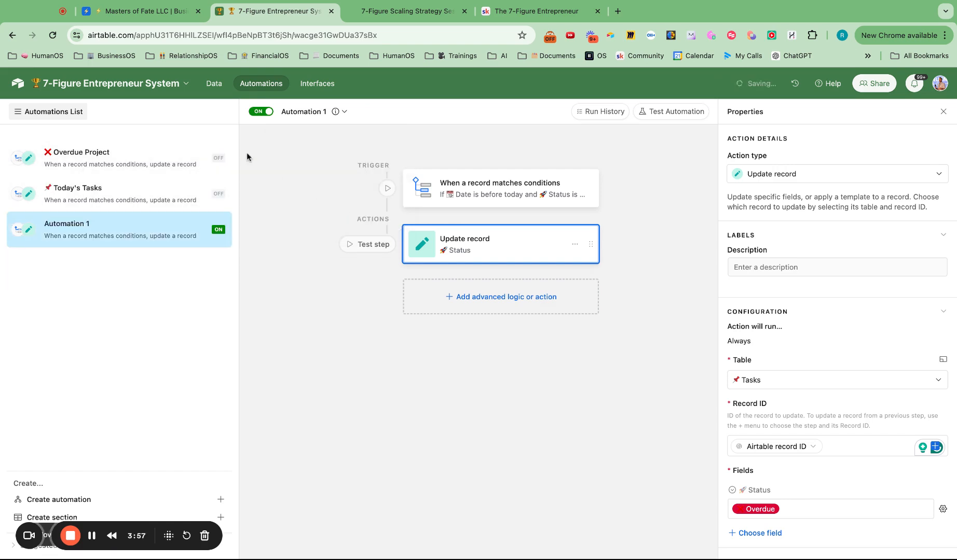
# Step: Rename Automation 1 as "❌ Overdue Tasks"
pyautogui.click(344, 112)
pyautogui.click(335, 139)
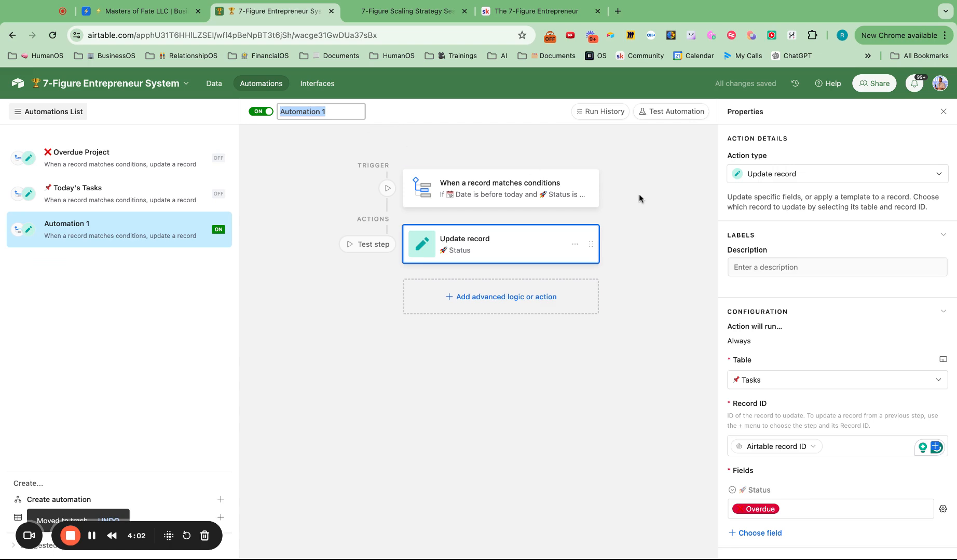
pyautogui.write('❌ Overdue ')
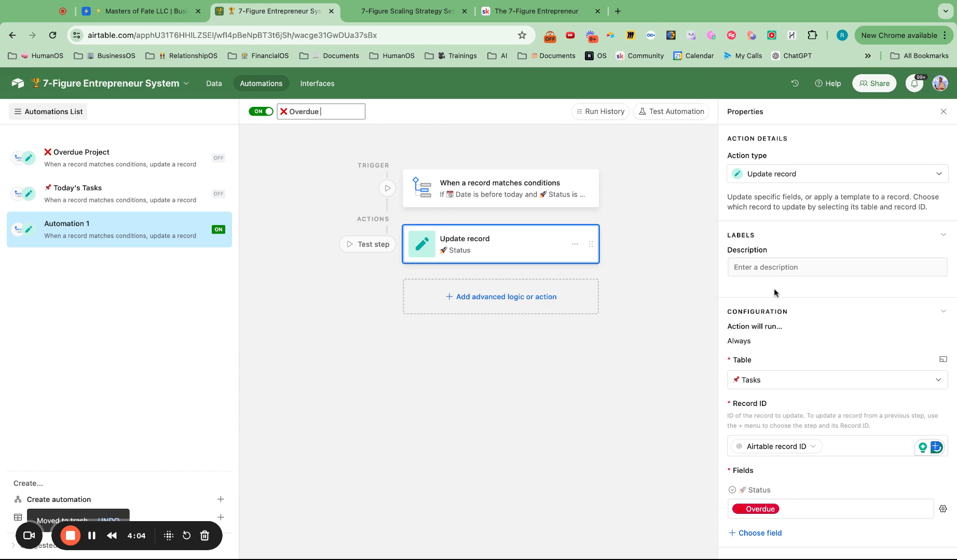
pyautogui.write('Tasks')
pyautogui.click(677, 263)
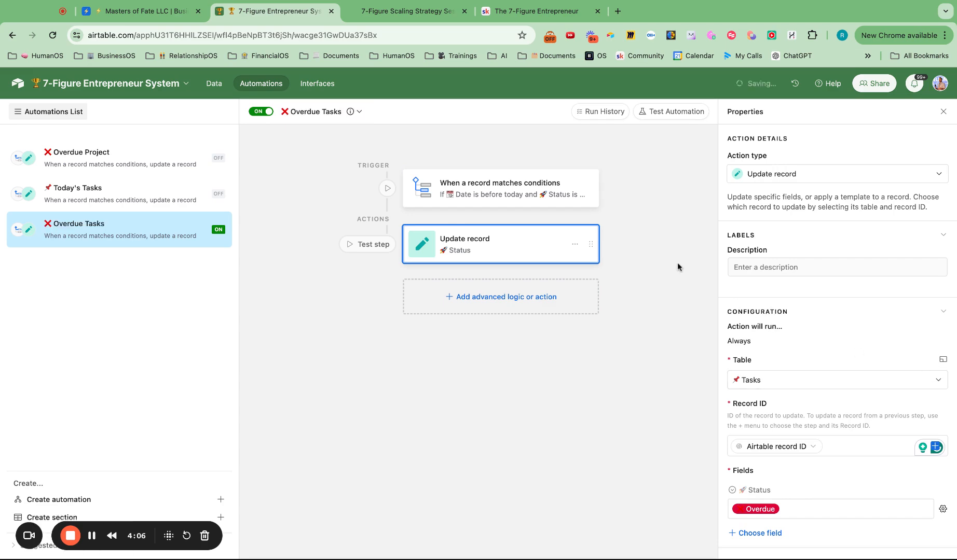
# Step: Examine the trigger conditions and Update record action of the Today's Tasks automation
pyautogui.click(128, 200)
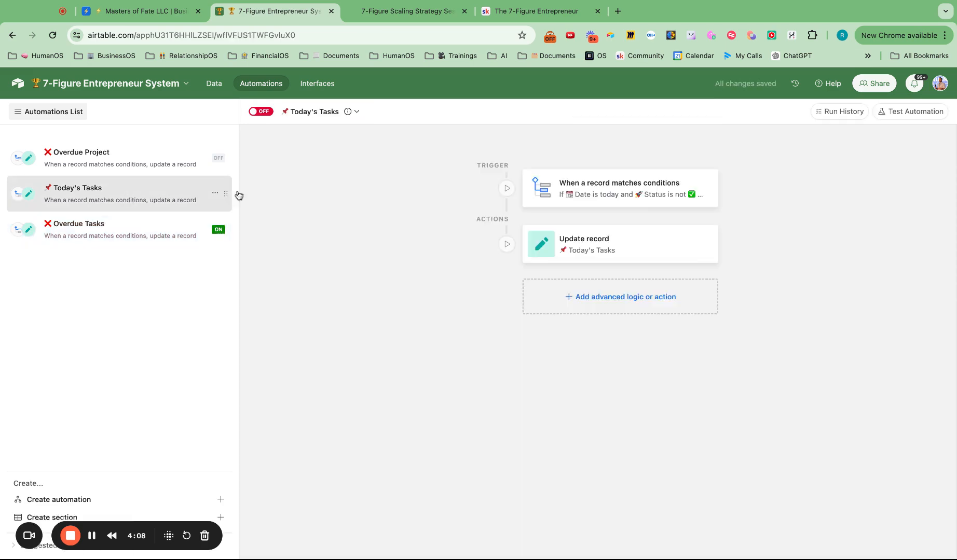
pyautogui.click(603, 191)
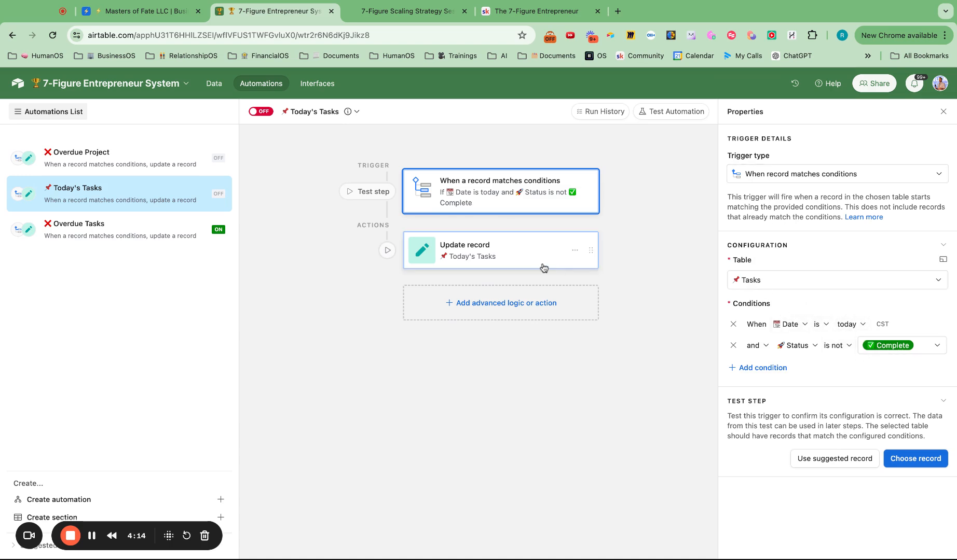
pyautogui.click(531, 249)
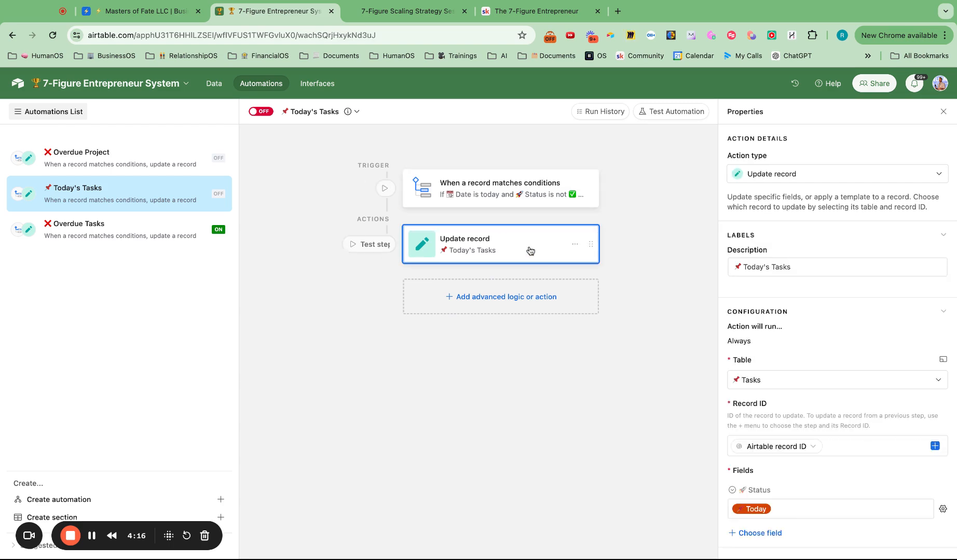
pyautogui.scroll(-4, 799, 327)
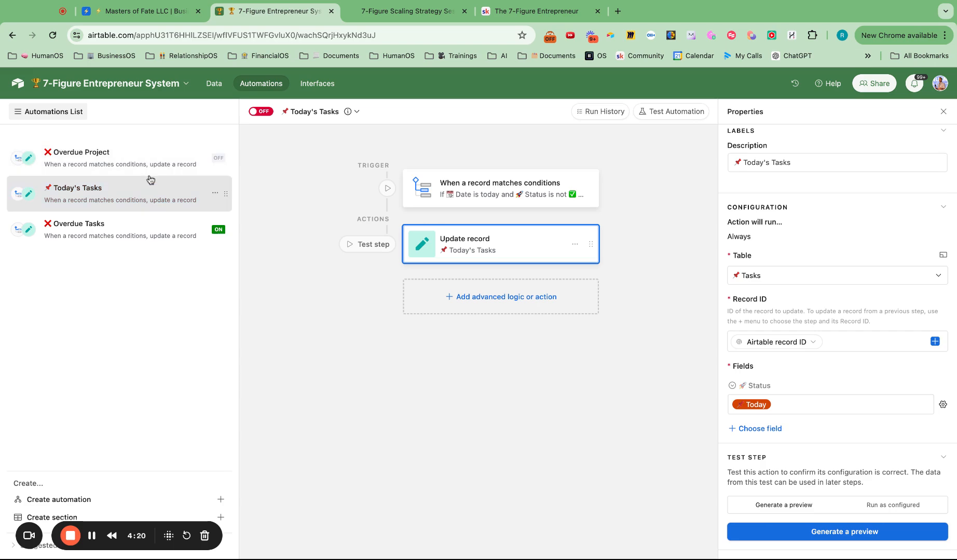
# Step: Examine the Overdue Project automation's trigger conditions, its excluded statuses and its Update record action
pyautogui.click(136, 161)
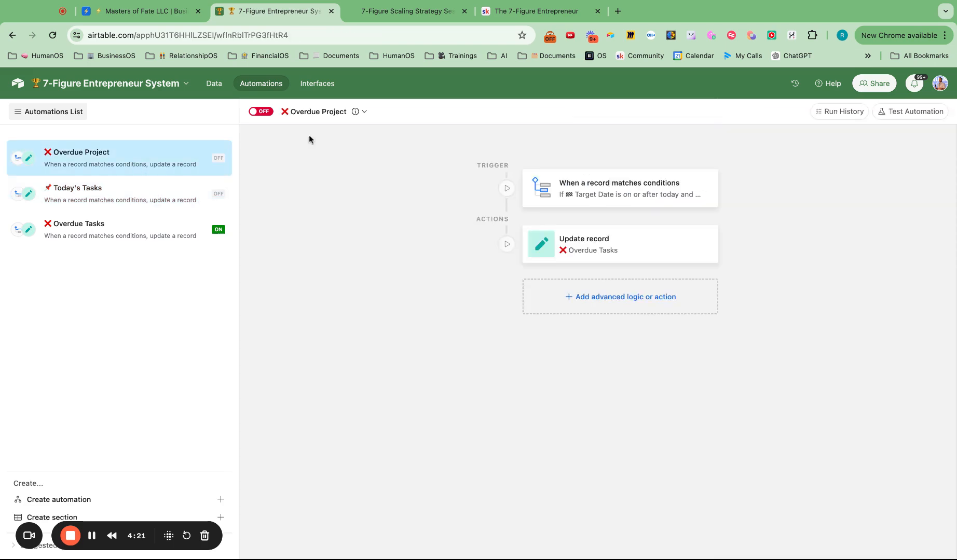
pyautogui.click(590, 196)
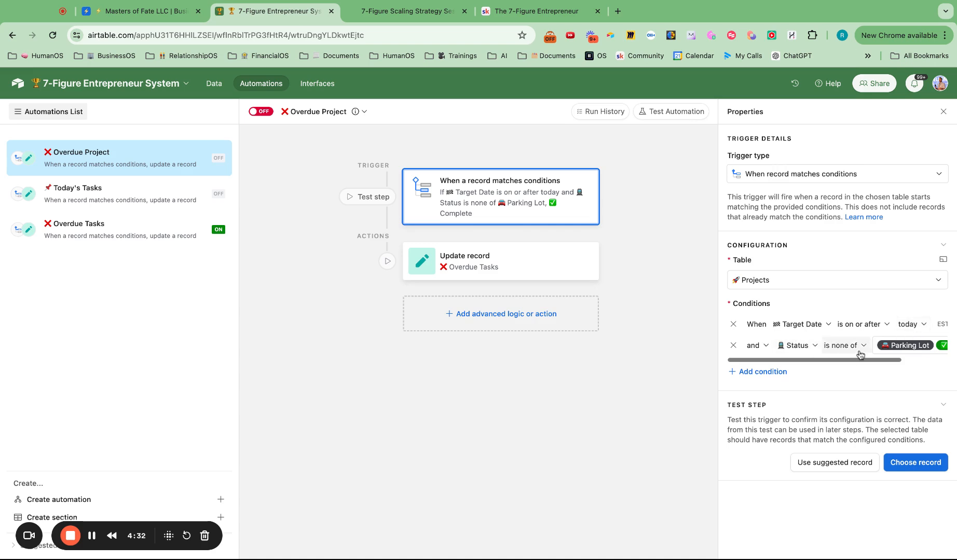
pyautogui.click(906, 350)
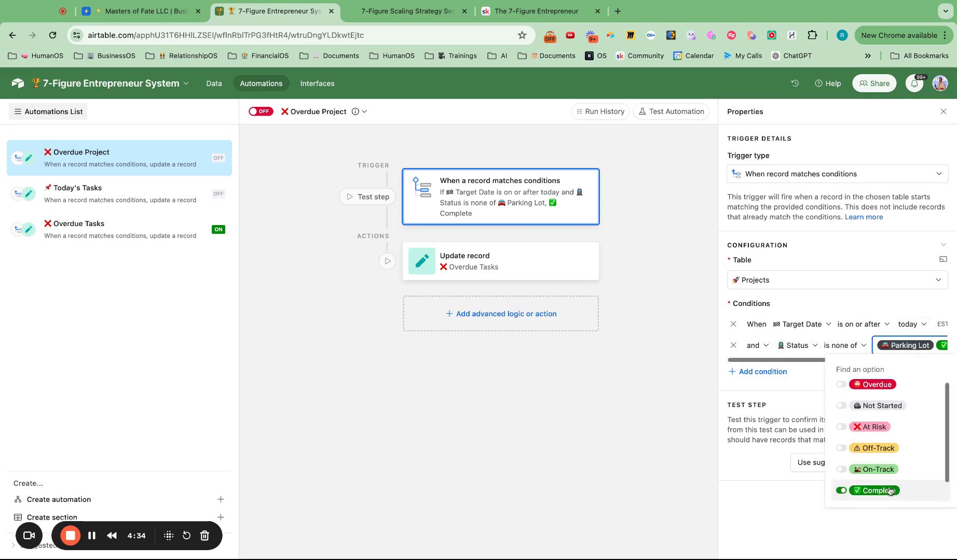
pyautogui.scroll(-1, 877, 469)
pyautogui.click(524, 272)
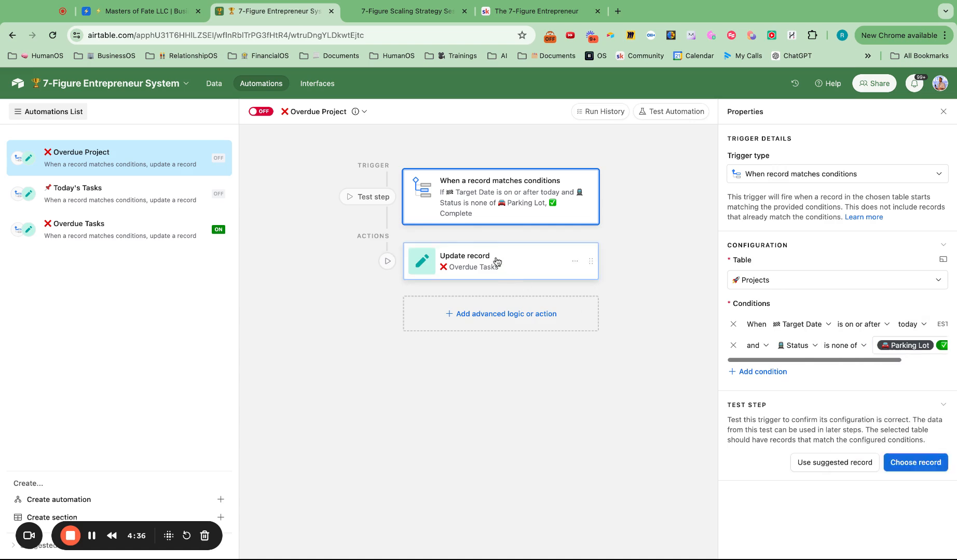
pyautogui.scroll(-1, 759, 382)
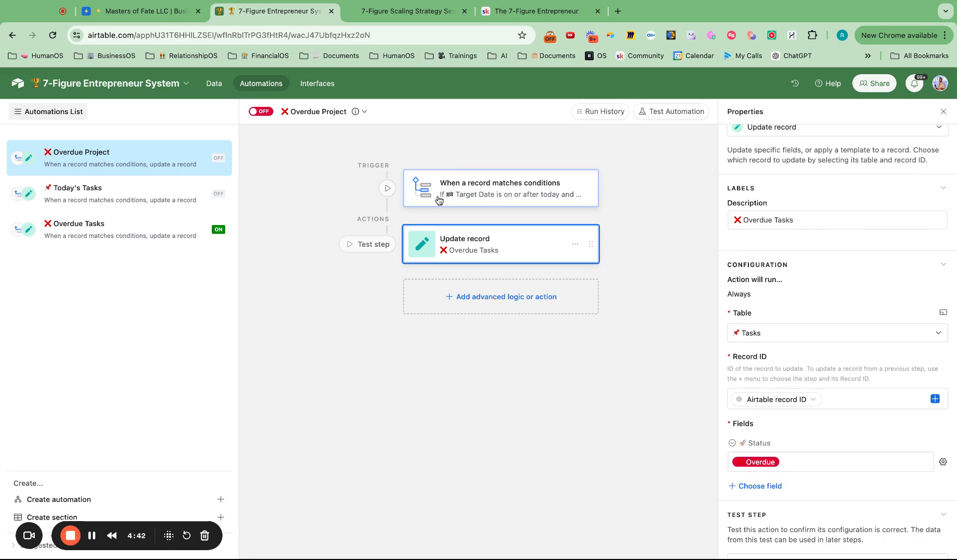
# Step: In the Tasks table, set the date of Create Your First Goal to 6/17/2024 to test the overdue automation
pyautogui.click(216, 85)
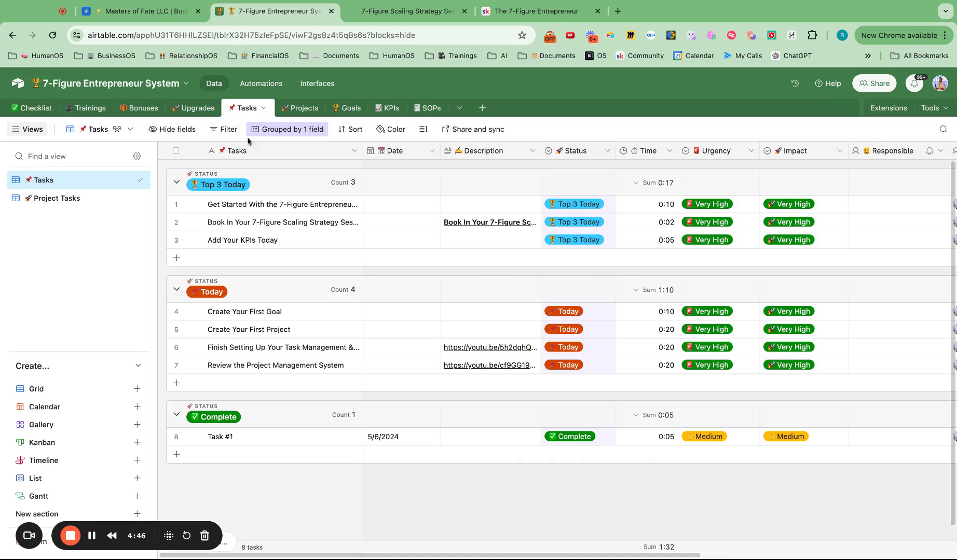
pyautogui.click(385, 311)
pyautogui.click(385, 311)
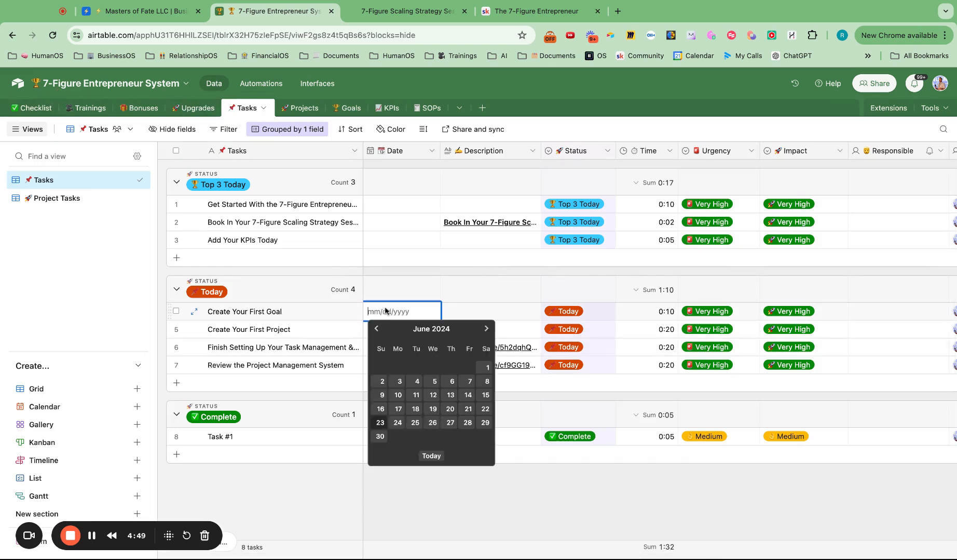
pyautogui.click(401, 410)
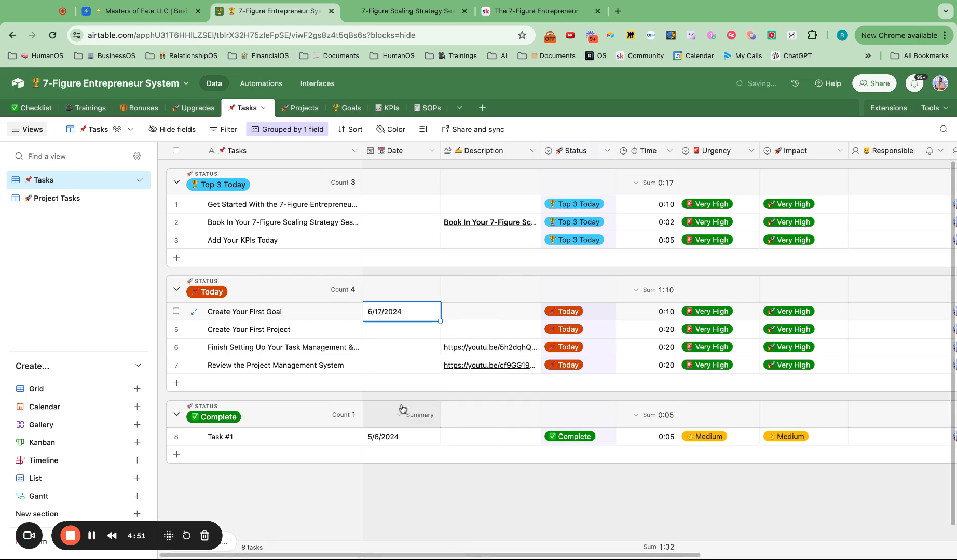
pyautogui.click(499, 502)
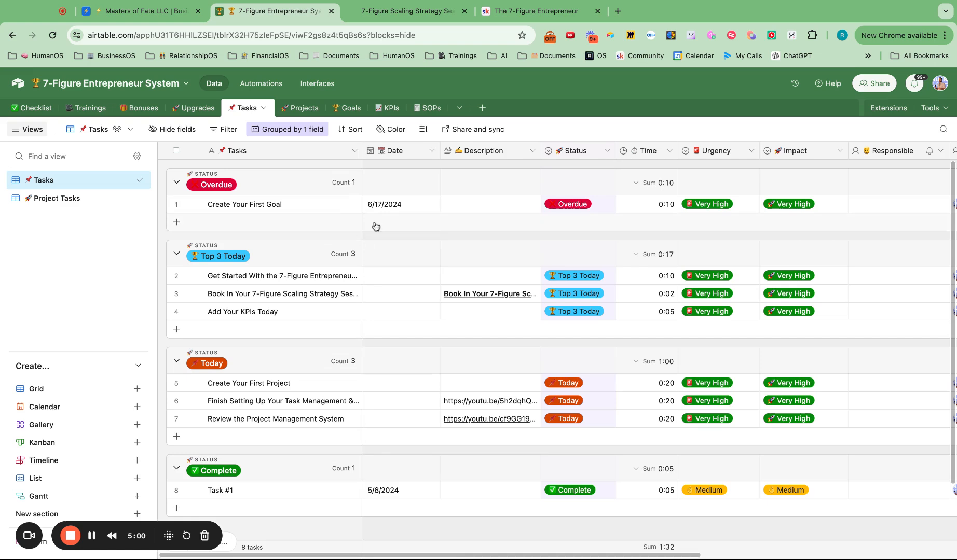
# Step: Clear the date of the Create Your First Goal task and set its Status to Today
pyautogui.click(396, 209)
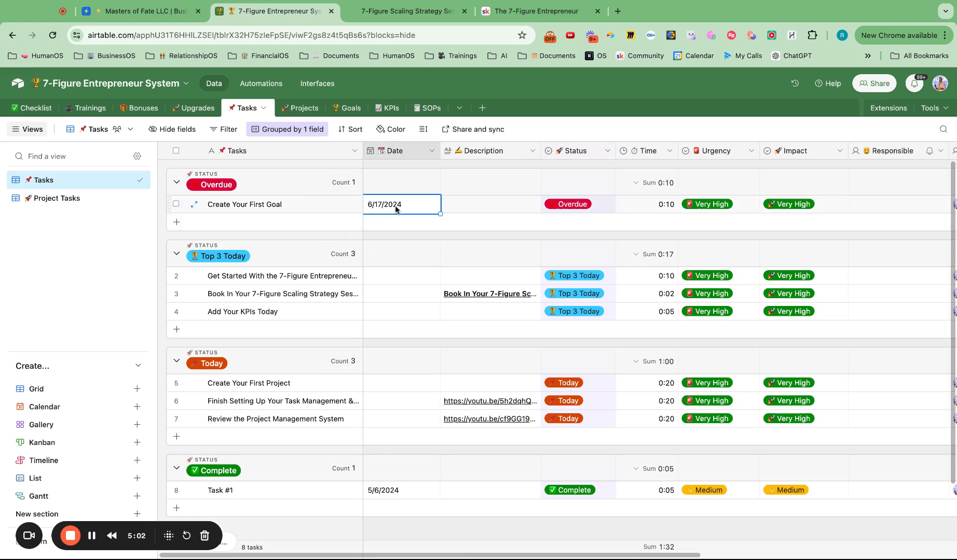
pyautogui.press('BackSpace')
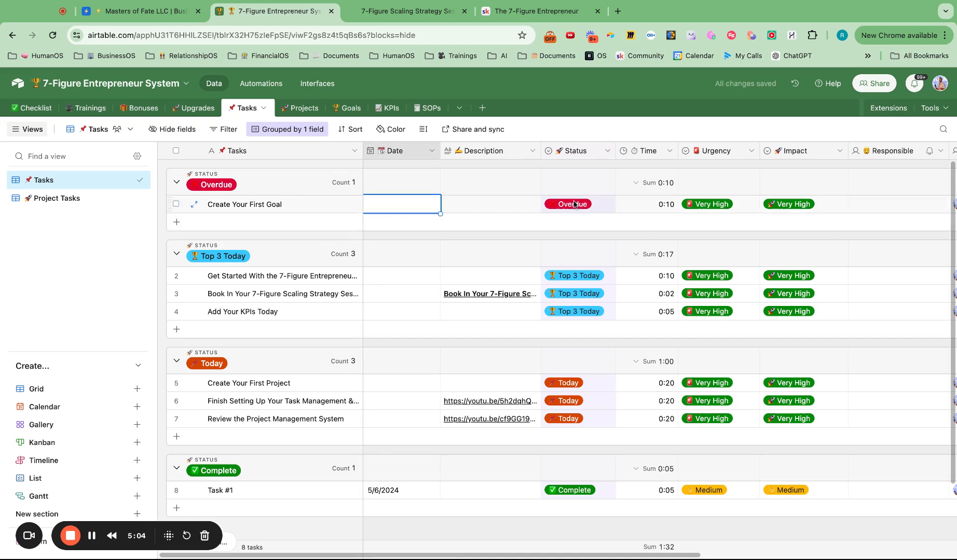
pyautogui.doubleClick(572, 204)
pyautogui.click(577, 306)
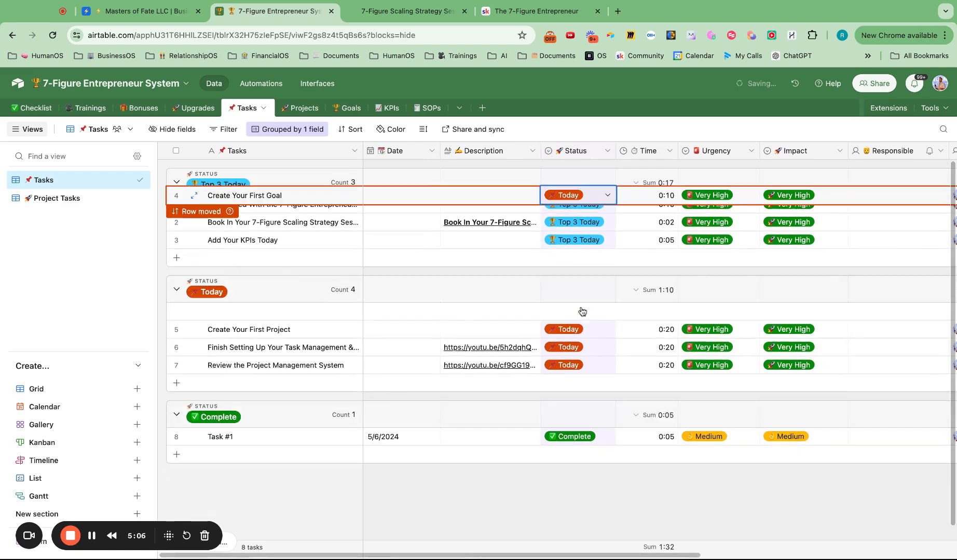
pyautogui.click(611, 126)
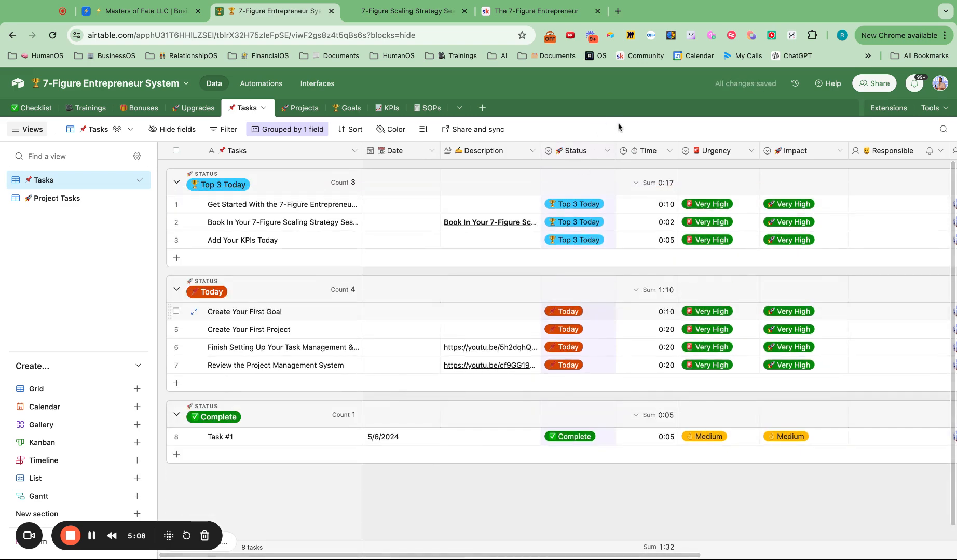